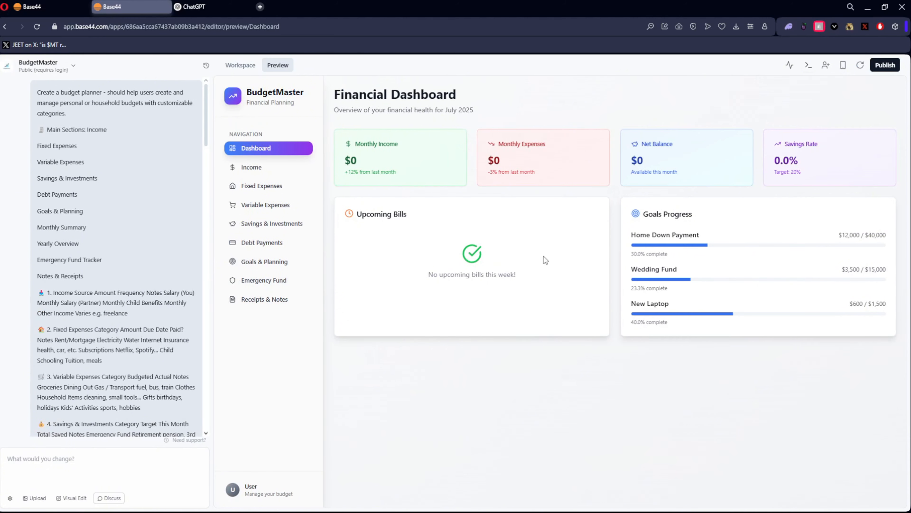
- Look through BudgetMaster's Income, Fixed Expenses, Variable Expenses and Savings & Investments pages, ending back on the Dashboard
{"action": "left_click", "coordinate": [279, 169]}
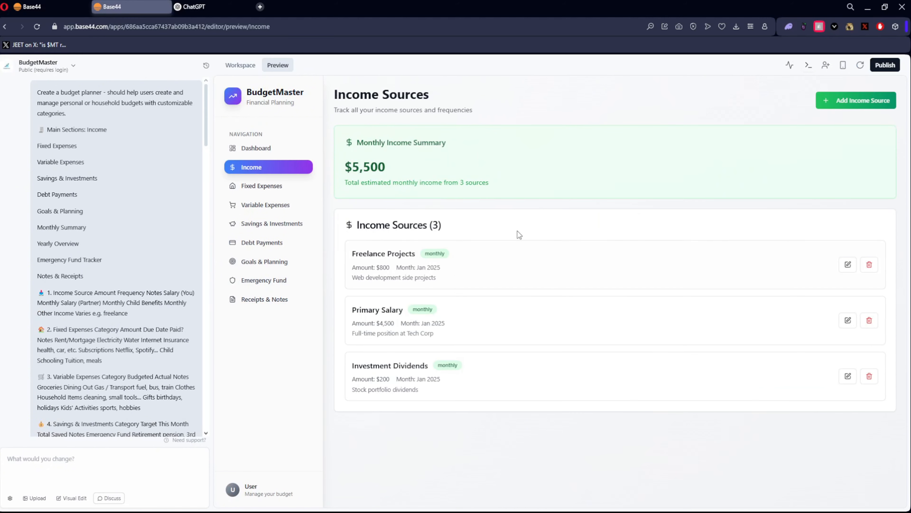
{"action": "left_click", "coordinate": [293, 192]}
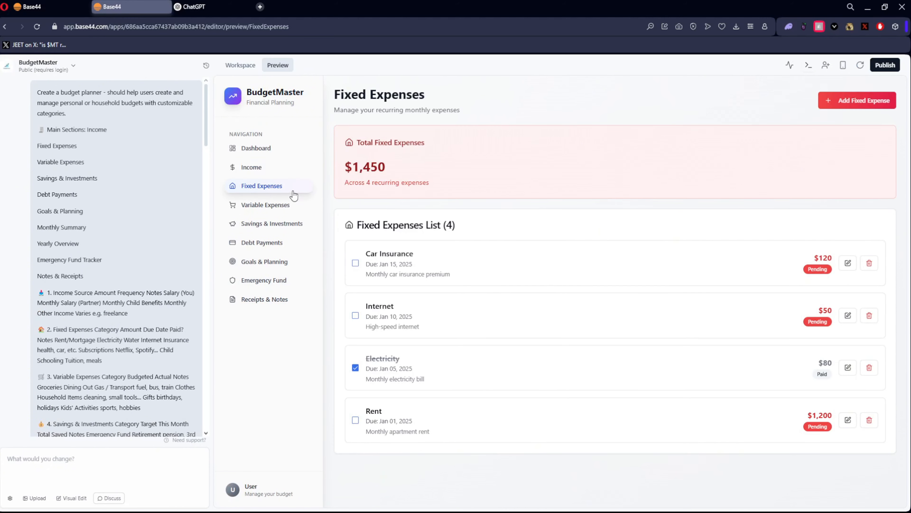
{"action": "left_click", "coordinate": [282, 207]}
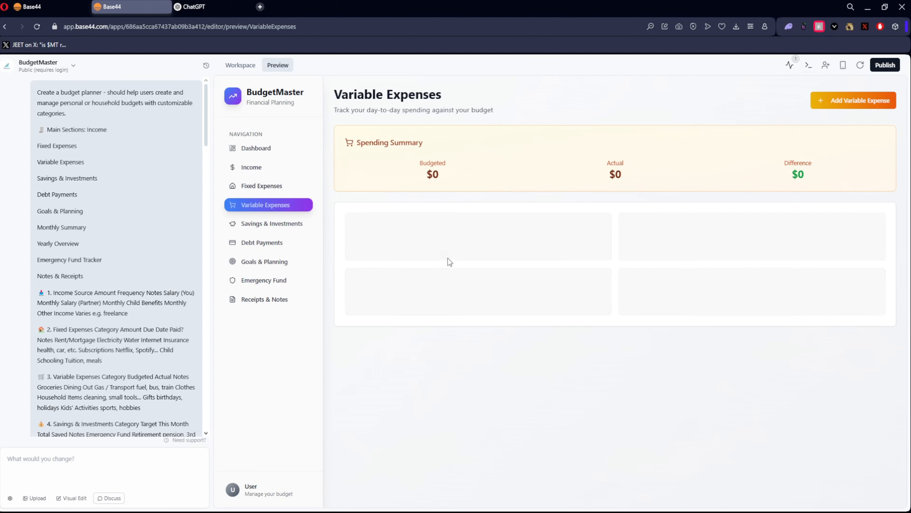
{"action": "left_click", "coordinate": [275, 225]}
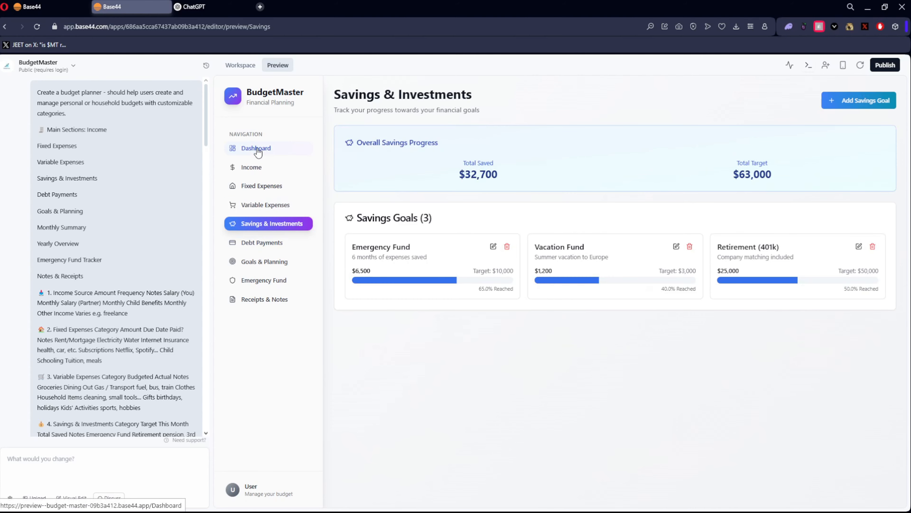
{"action": "left_click", "coordinate": [258, 148]}
{"action": "mouse_move", "coordinate": [207, 126]}
{"action": "left_mouse_down"}
{"action": "mouse_move", "coordinate": [206, 151]}
{"action": "mouse_move", "coordinate": [202, 114]}
{"action": "left_mouse_up"}
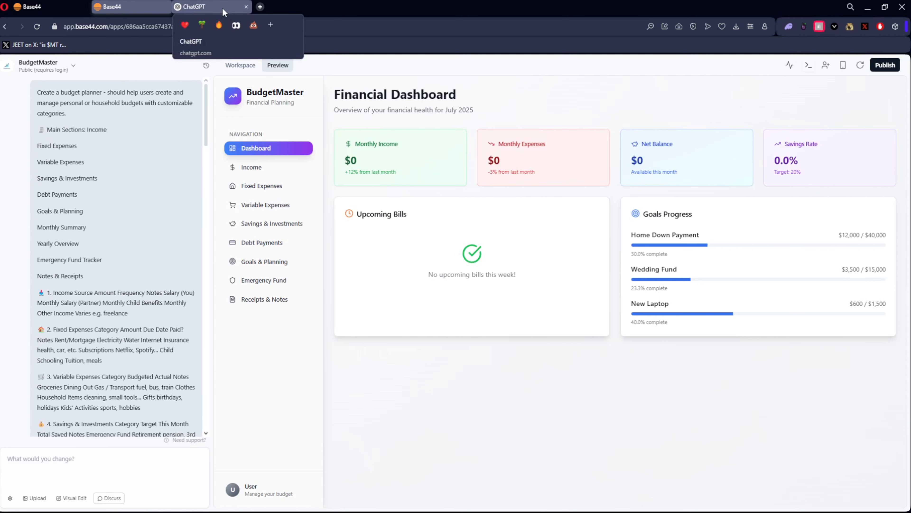
- Send ChatGPT the prompt "I want to make my own expense tracker, please give me categories and also structure.. I want to have it for my family"
{"action": "left_click", "coordinate": [223, 12]}
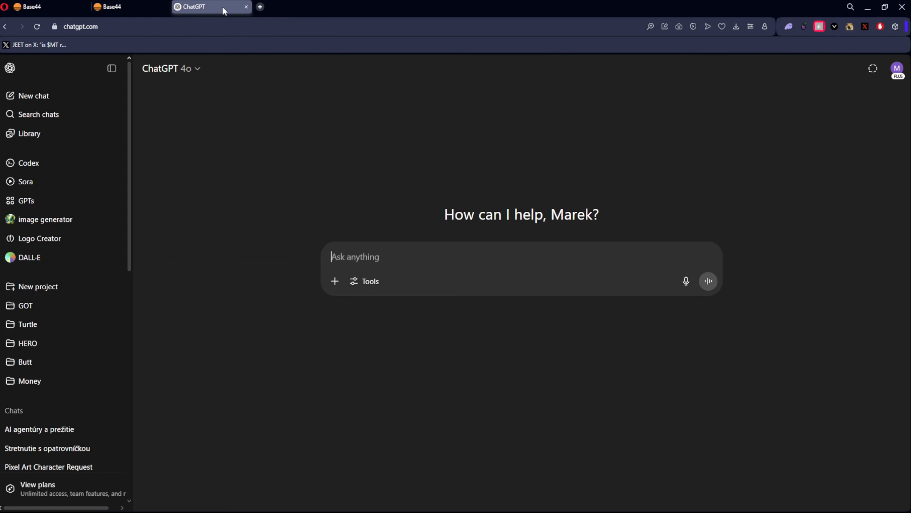
{"action": "left_click", "coordinate": [112, 68]}
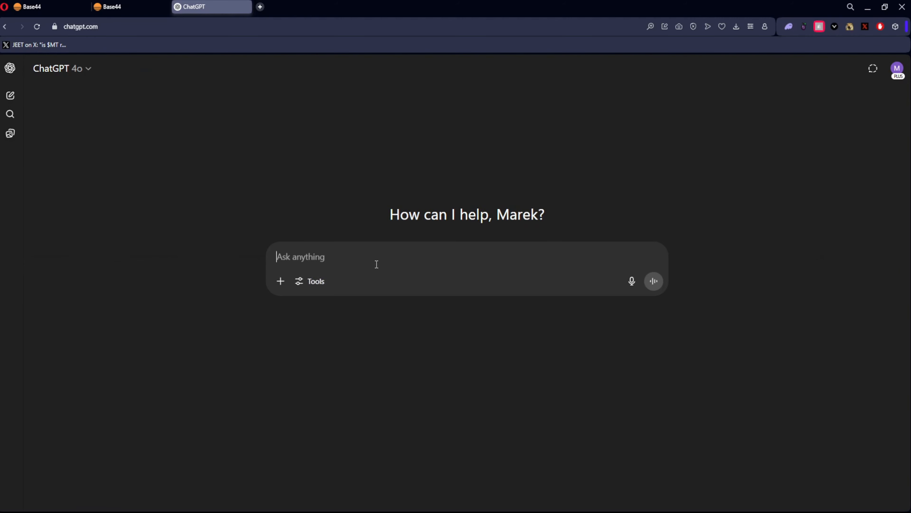
{"action": "type", "text": "I want to make my own expense tracker"}
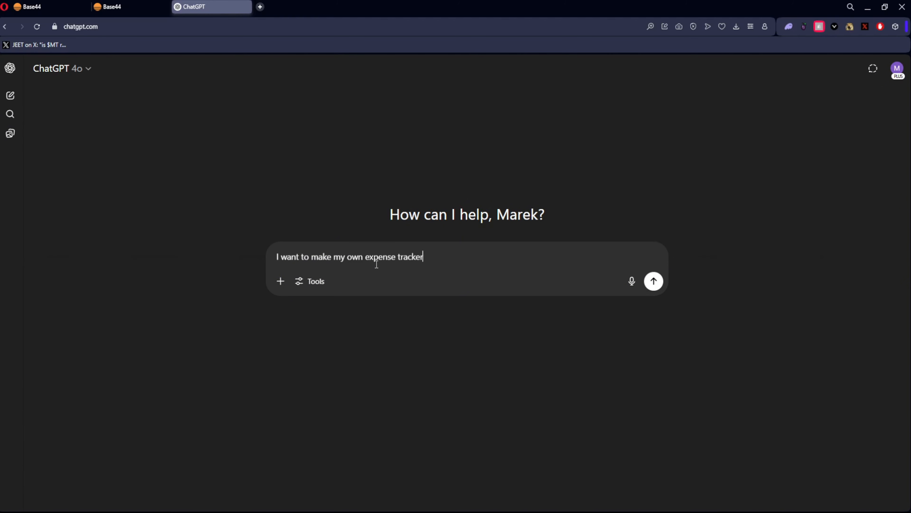
{"action": "type", "text": ", please"}
{"action": "type", "text": " giv eme most"}
{"action": "key", "text": "BackSpace"}
{"action": "key", "text": "BackSpace"}
{"action": "key", "text": "BackSpace"}
{"action": "key", "text": "BackSpace"}
{"action": "key", "text": "BackSpace"}
{"action": "key", "text": "BackSpace"}
{"action": "key", "text": "BackSpace"}
{"action": "type", "text": "me categories and also struct"}
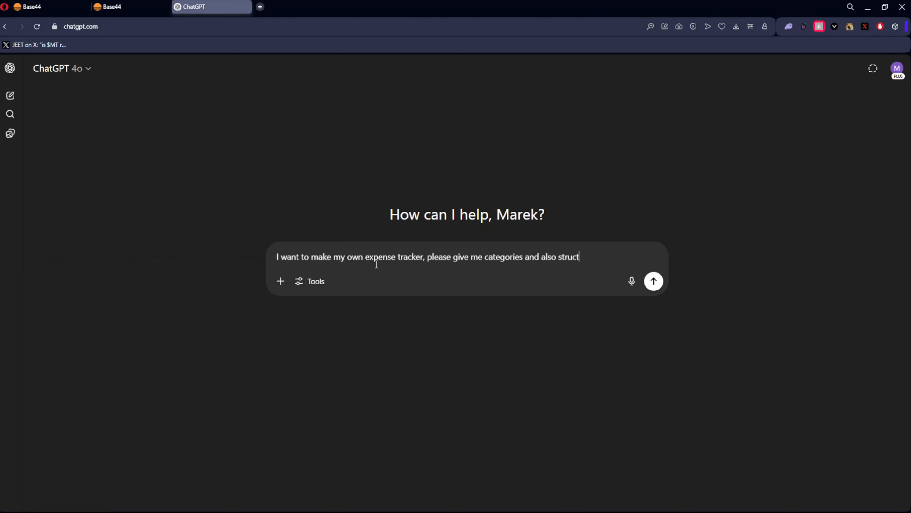
{"action": "type", "text": " want"}
{"action": "type", "text": " to have it form my family"}
{"action": "key", "text": "Return"}
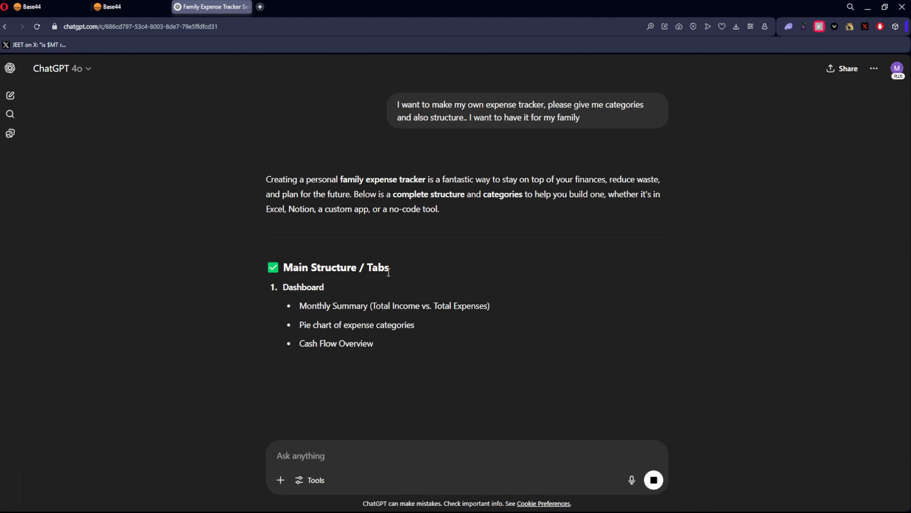
- Copy the Main Structure / Tabs section of the ChatGPT reply, from its heading through Trends Over Time
{"action": "scroll", "coordinate": [388, 273], "scroll_direction": "down", "scroll_amount": 5}
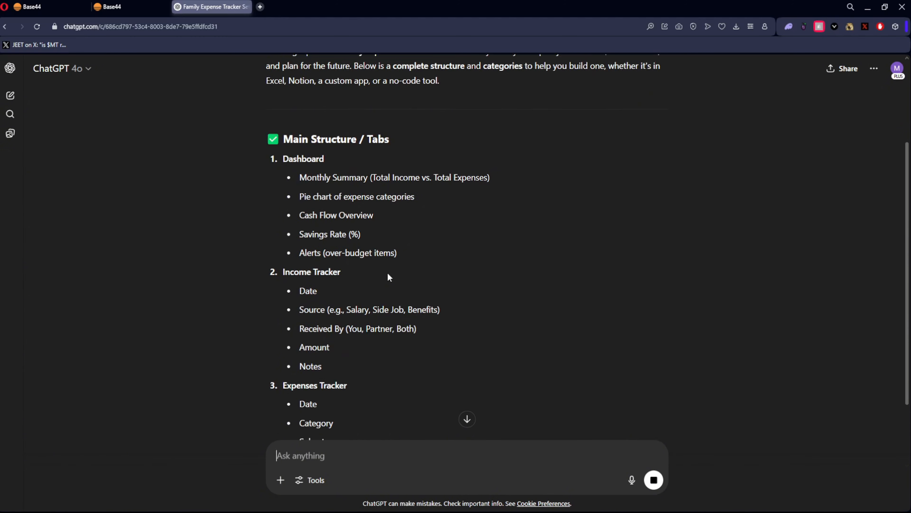
{"action": "scroll", "coordinate": [387, 277], "scroll_direction": "down", "scroll_amount": 5}
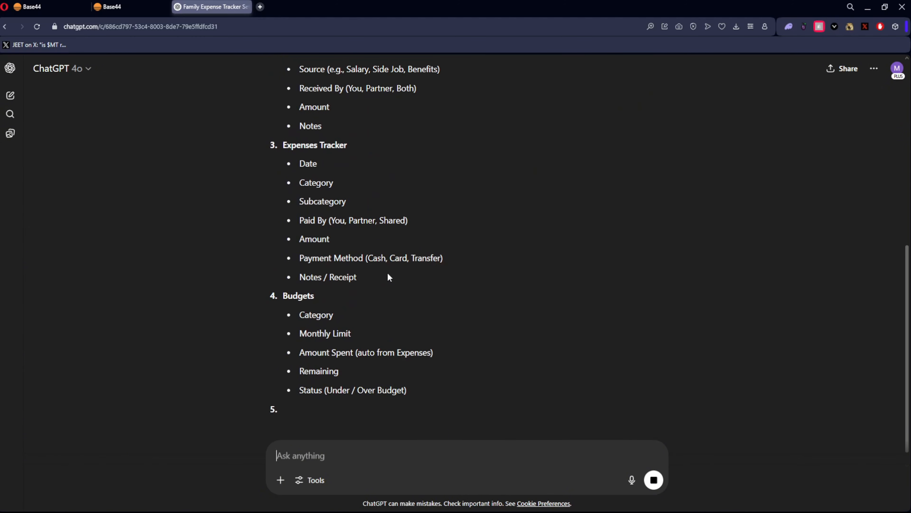
{"action": "scroll", "coordinate": [387, 273], "scroll_direction": "up", "scroll_amount": 8}
{"action": "scroll", "coordinate": [388, 274], "scroll_direction": "down", "scroll_amount": 2}
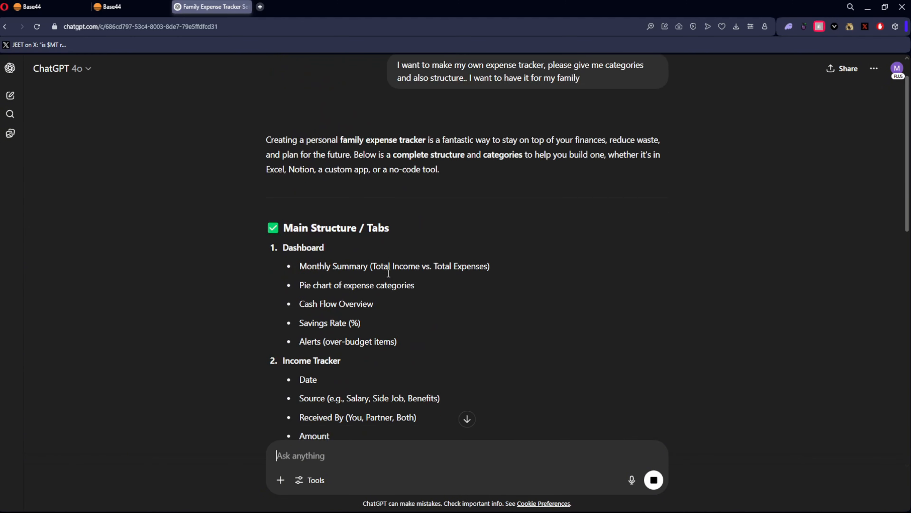
{"action": "scroll", "coordinate": [224, 138], "scroll_direction": "up", "scroll_amount": 2}
{"action": "left_click_drag", "start_coordinate": [266, 241], "coordinate": [451, 325]}
{"action": "scroll", "coordinate": [543, 362], "scroll_direction": "down", "scroll_amount": 18}
{"action": "scroll", "coordinate": [459, 299], "scroll_direction": "down", "scroll_amount": 3}
{"action": "scroll", "coordinate": [451, 328], "scroll_direction": "down", "scroll_amount": 5}
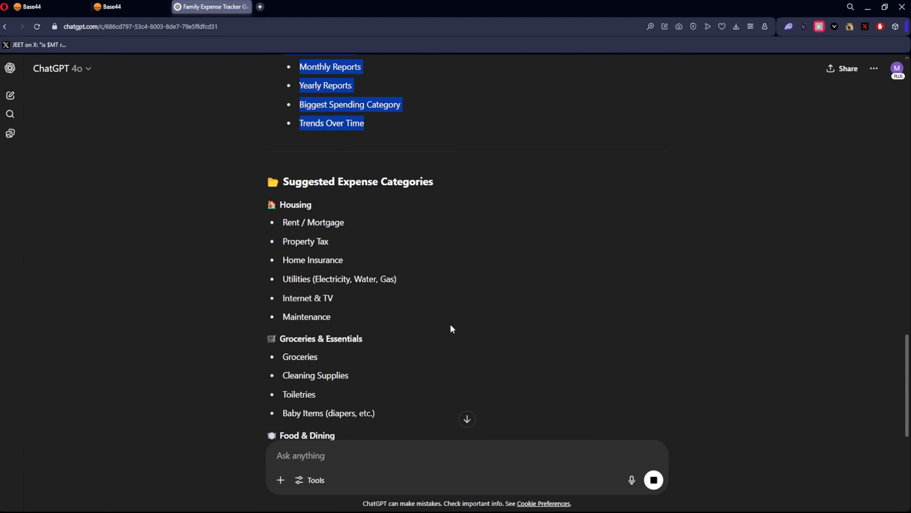
{"action": "scroll", "coordinate": [451, 329], "scroll_direction": "down", "scroll_amount": 2}
{"action": "scroll", "coordinate": [452, 329], "scroll_direction": "down", "scroll_amount": 8}
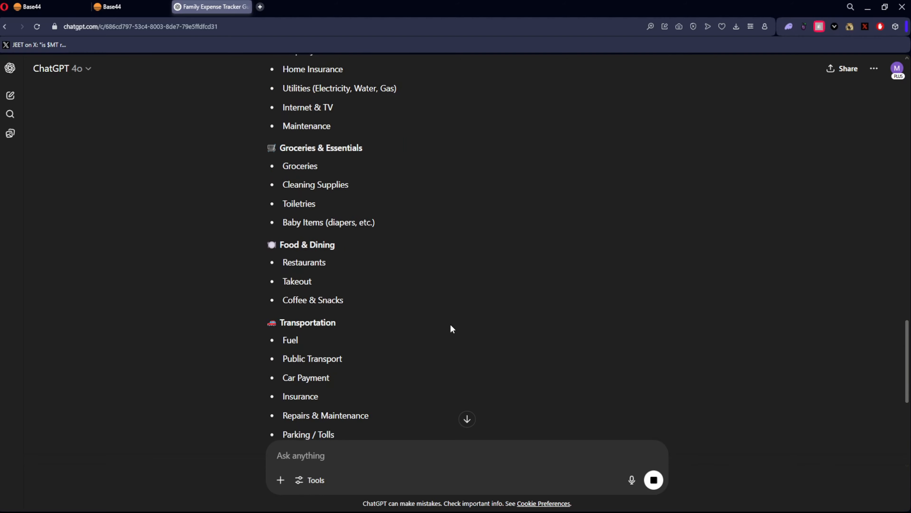
{"action": "scroll", "coordinate": [450, 324], "scroll_direction": "down", "scroll_amount": 13}
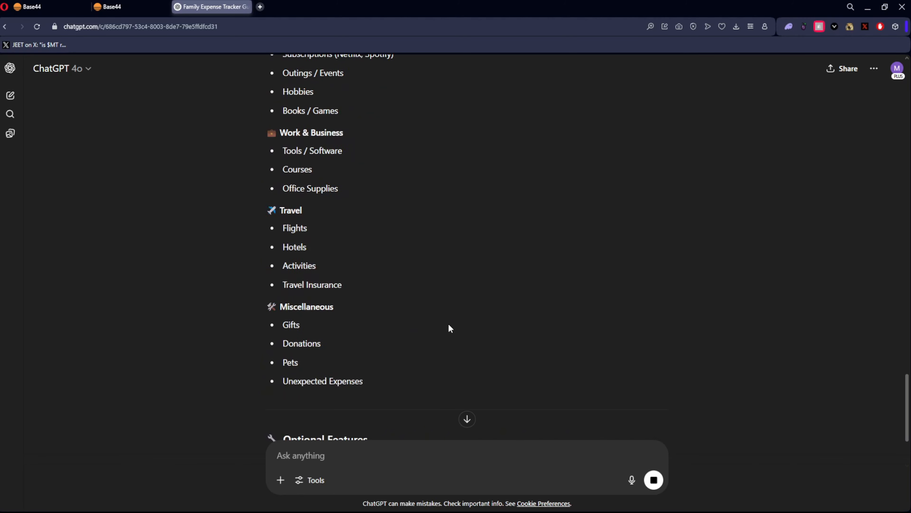
{"action": "scroll", "coordinate": [447, 324], "scroll_direction": "up", "scroll_amount": 20}
{"action": "key", "text": "ctrl+a"}
{"action": "scroll", "coordinate": [448, 325], "scroll_direction": "up", "scroll_amount": 10}
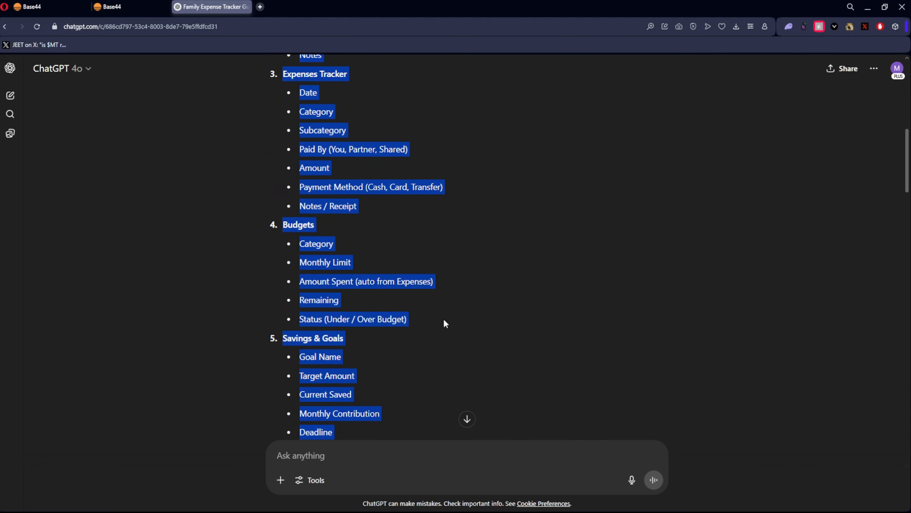
- Switch to Base44's new-app page, fill the description with the Expense Tracker idea and append the copied outline to it
{"action": "left_click", "coordinate": [59, 3]}
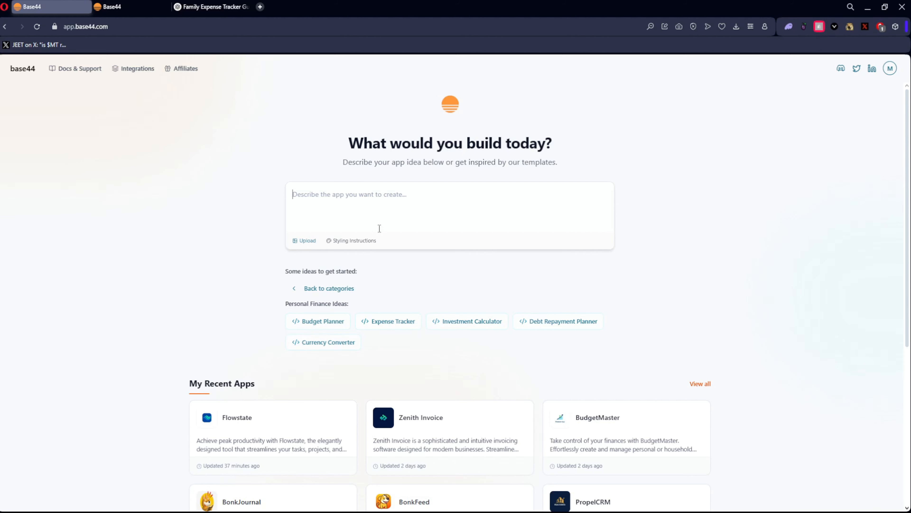
{"action": "type", "text": "I"}
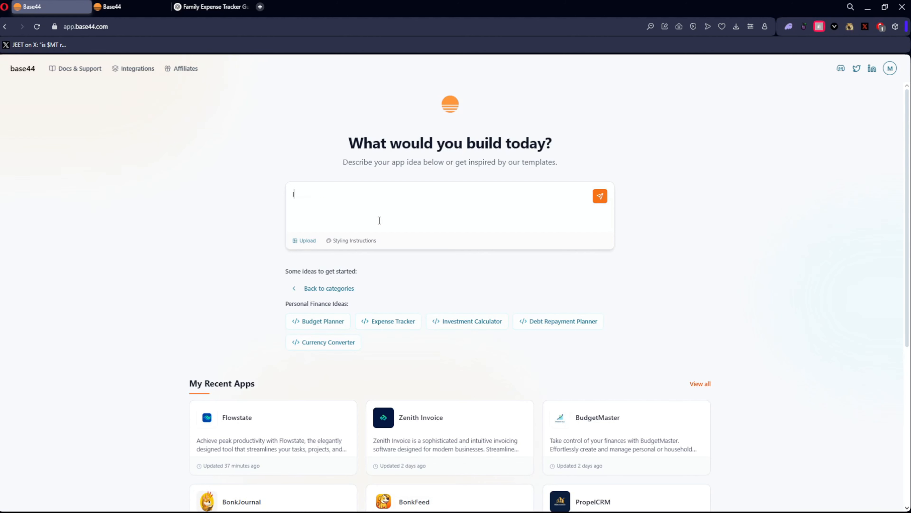
{"action": "key", "text": "ctrl+a"}
{"action": "key", "text": "BackSpace"}
{"action": "left_click", "coordinate": [382, 320]}
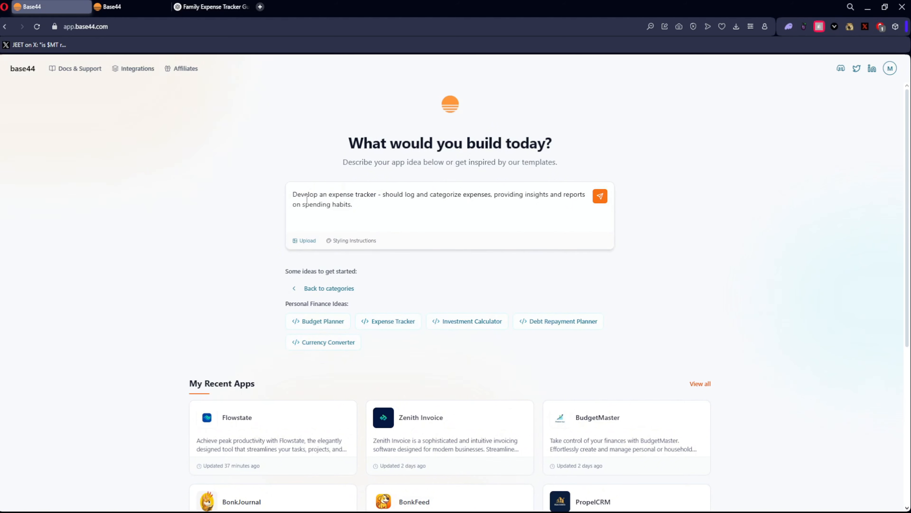
{"action": "triple_click", "coordinate": [374, 204]}
{"action": "left_click", "coordinate": [406, 212]}
{"action": "key", "text": "ctrl+v"}
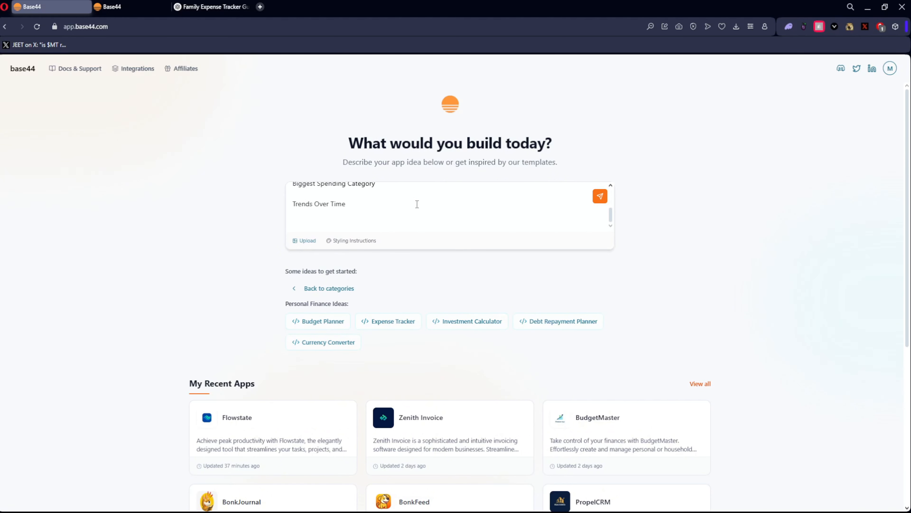
{"action": "scroll", "coordinate": [417, 203], "scroll_direction": "up", "scroll_amount": 15}
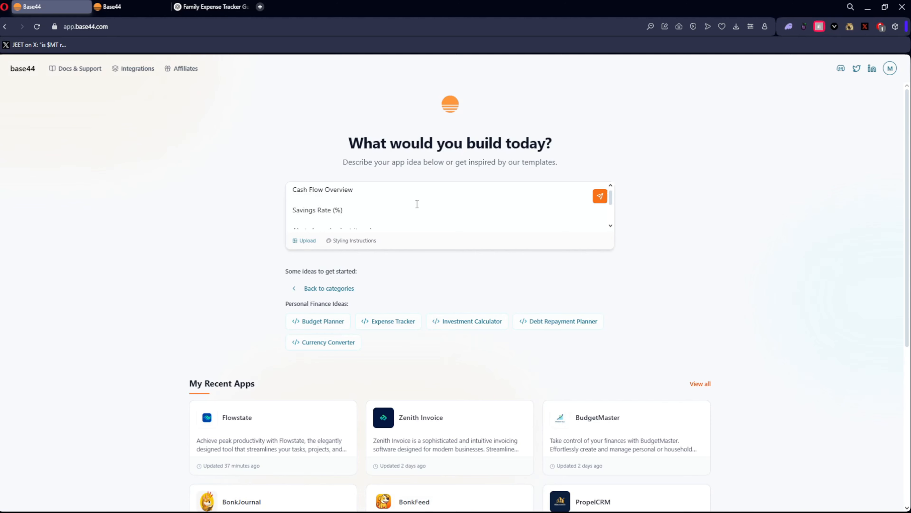
{"action": "scroll", "coordinate": [417, 204], "scroll_direction": "down", "scroll_amount": 15}
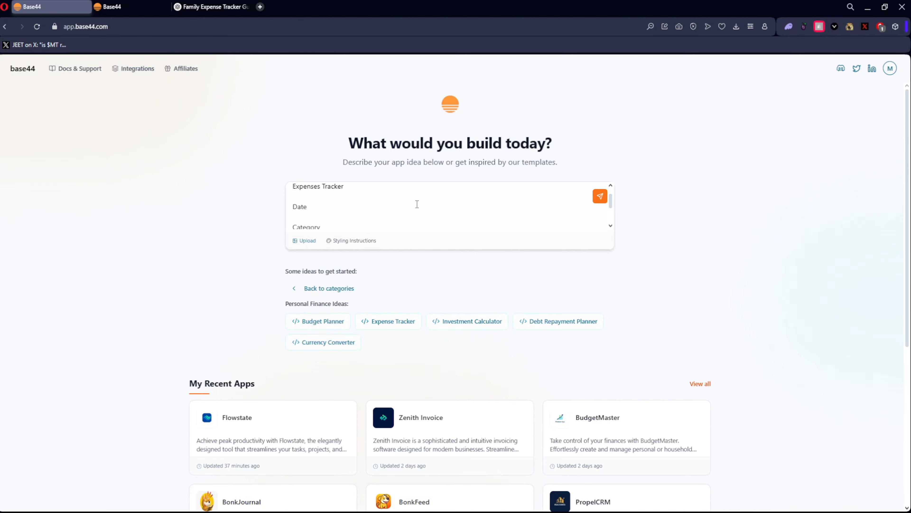
{"action": "scroll", "coordinate": [418, 204], "scroll_direction": "down", "scroll_amount": 2}
- Switch to ChatGPT and review the suggested expense categories and optional features in the reply
{"action": "key", "text": "ctrl+Tab"}
{"action": "scroll", "coordinate": [493, 256], "scroll_direction": "down", "scroll_amount": 15}
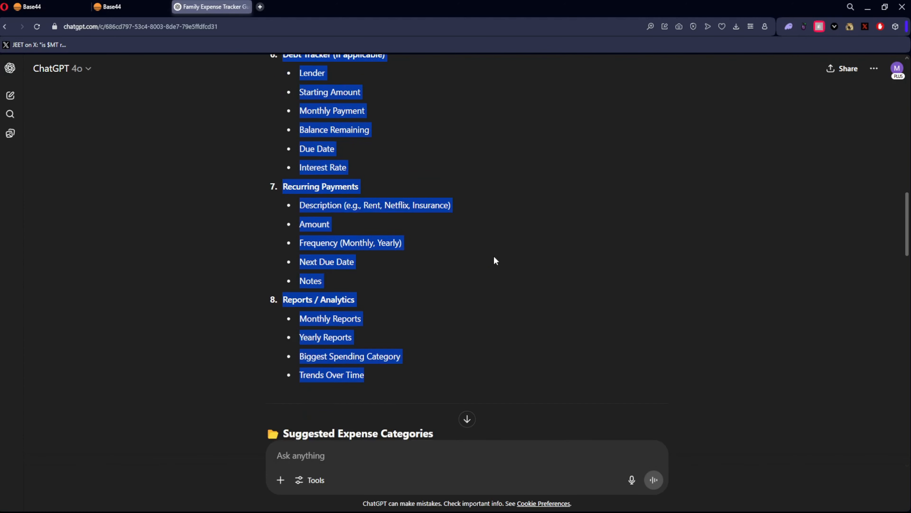
{"action": "left_click_drag", "start_coordinate": [266, 128], "coordinate": [567, 222]}
{"action": "left_click", "coordinate": [547, 226]}
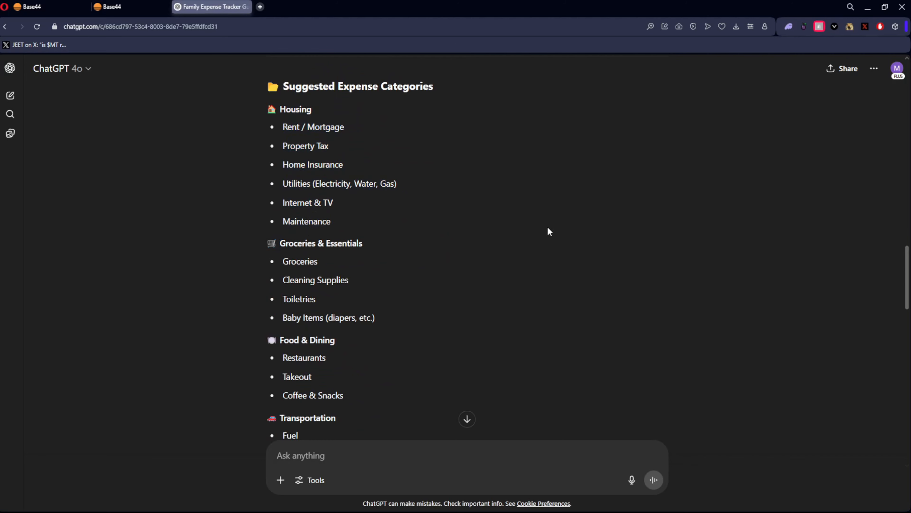
{"action": "scroll", "coordinate": [512, 245], "scroll_direction": "down", "scroll_amount": 8}
{"action": "scroll", "coordinate": [513, 246], "scroll_direction": "down", "scroll_amount": 20}
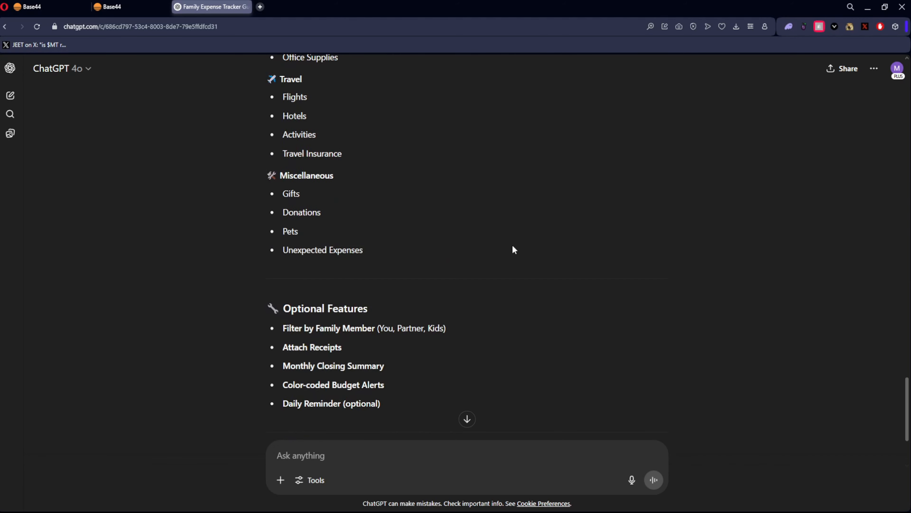
- Return to Base44 and submit the expense tracker description to generate the app
{"action": "key", "text": "ctrl+Tab"}
{"action": "key", "text": "Return"}
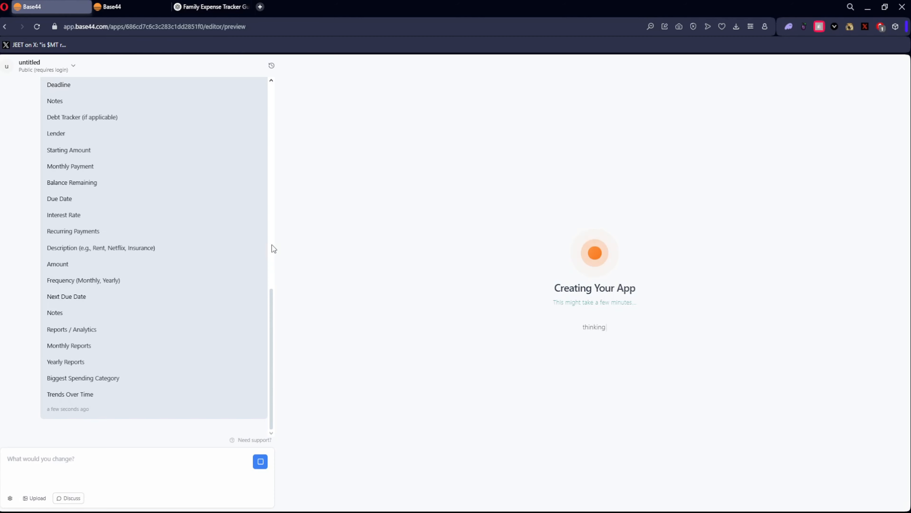
{"action": "left_click_drag", "start_coordinate": [272, 307], "coordinate": [302, 405]}
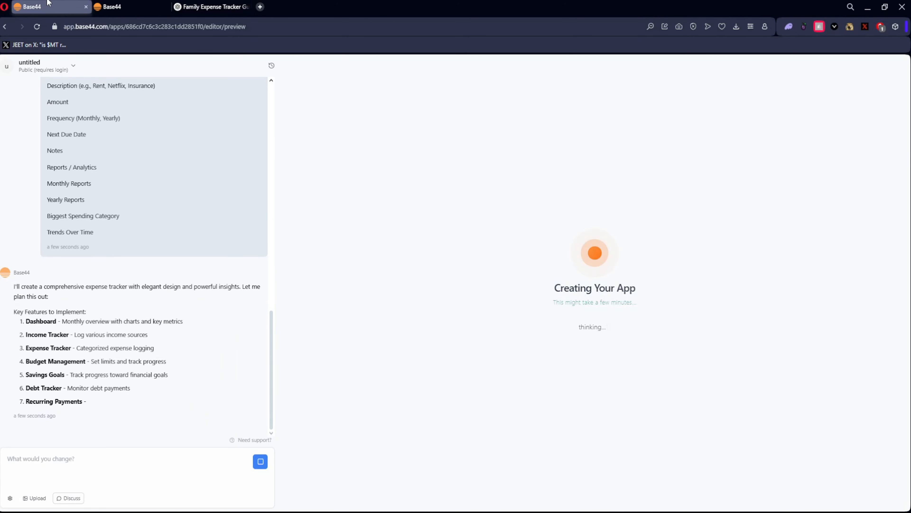
- Switch to the BudgetMaster editor and examine the workspace overview's app visibility choices and the publishing options
{"action": "left_click", "coordinate": [143, 14]}
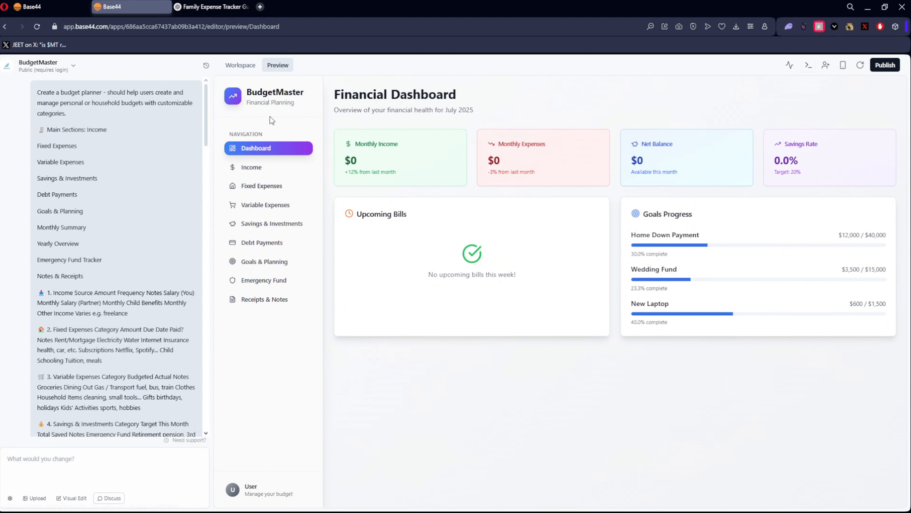
{"action": "left_click", "coordinate": [240, 67]}
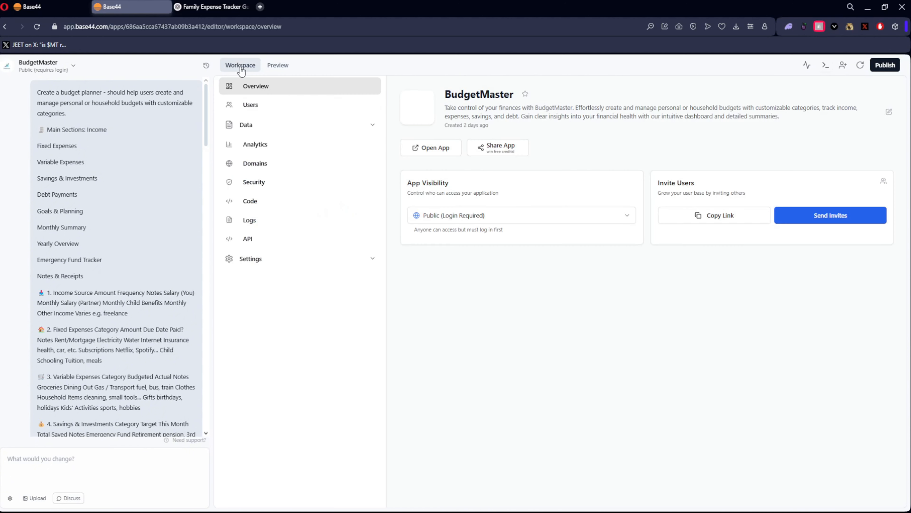
{"action": "left_click", "coordinate": [464, 222]}
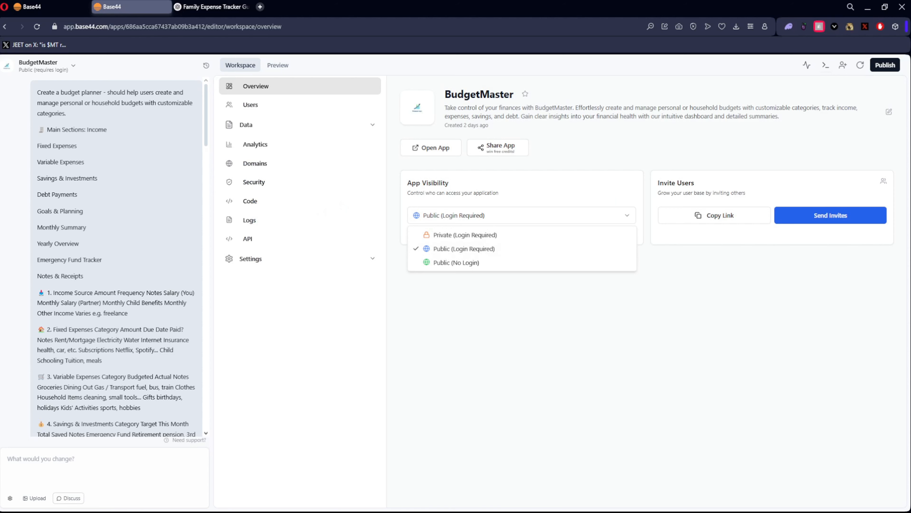
{"action": "left_click", "coordinate": [889, 66]}
{"action": "left_click", "coordinate": [890, 67]}
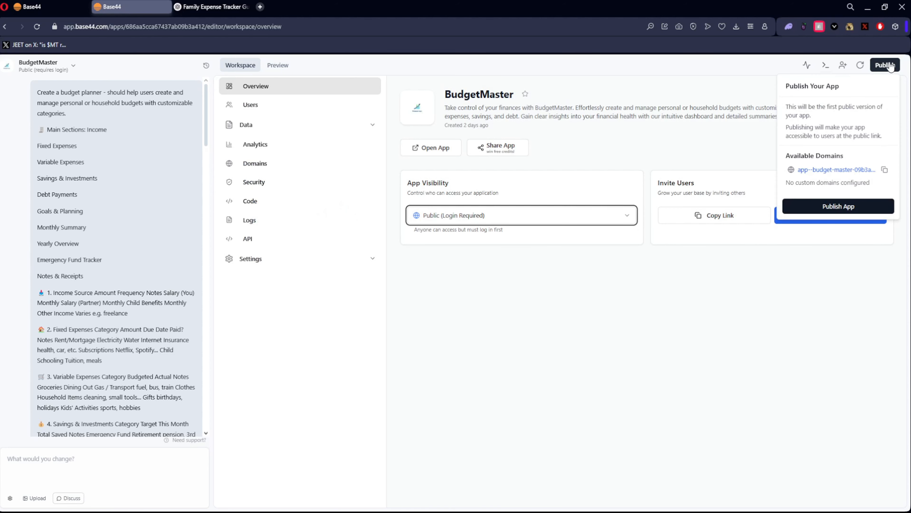
- Go back to the BudgetMaster preview and examine the build log and the earlier repair request in the chat history
{"action": "left_click_drag", "start_coordinate": [207, 122], "coordinate": [229, 407]}
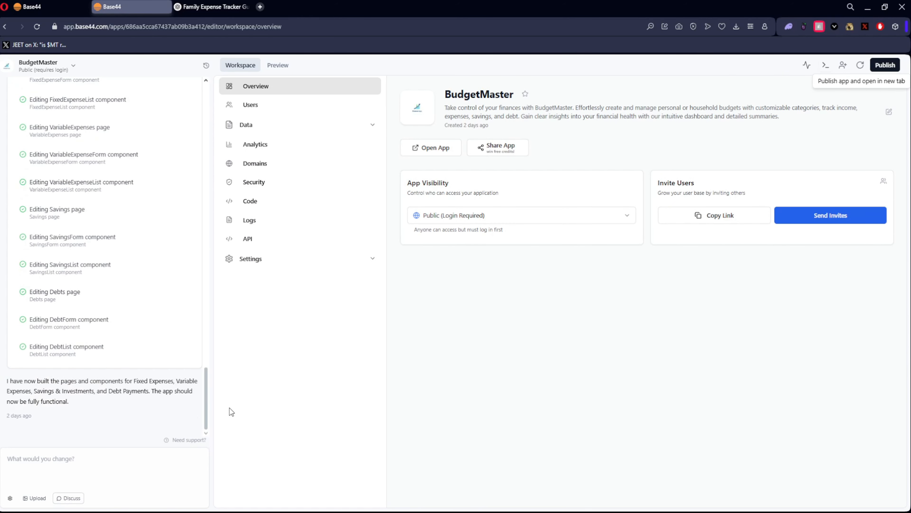
{"action": "left_click", "coordinate": [291, 68]}
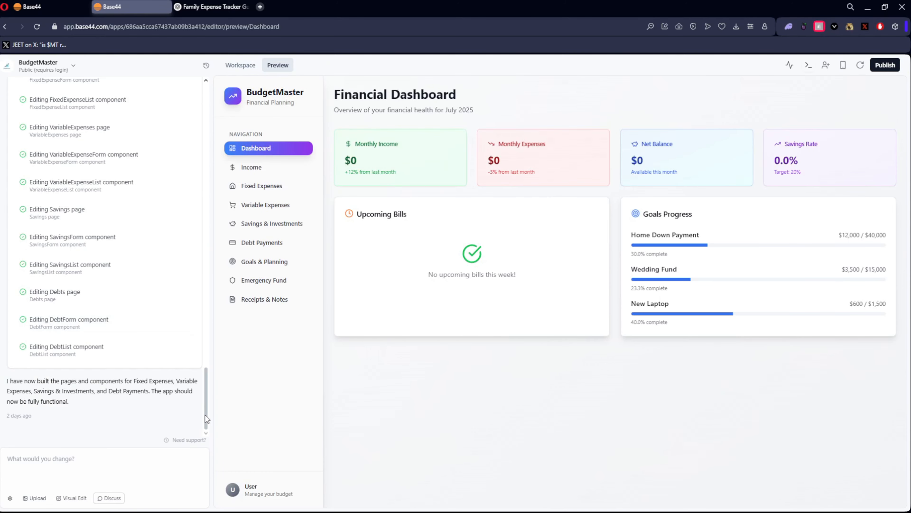
{"action": "left_click_drag", "start_coordinate": [206, 415], "coordinate": [203, 353]}
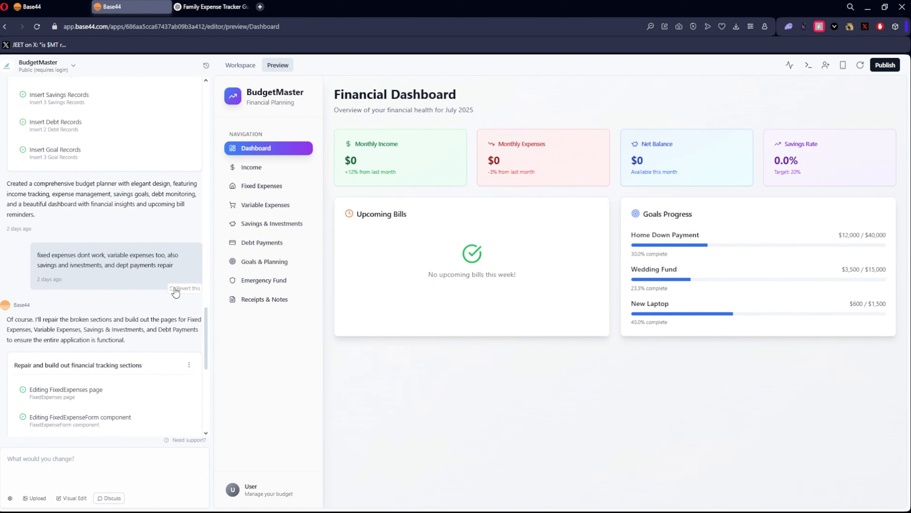
- Read the end of BudgetMaster's chat history and switch to the untitled expense tracker to check its build progress
{"action": "left_click_drag", "start_coordinate": [208, 324], "coordinate": [214, 420]}
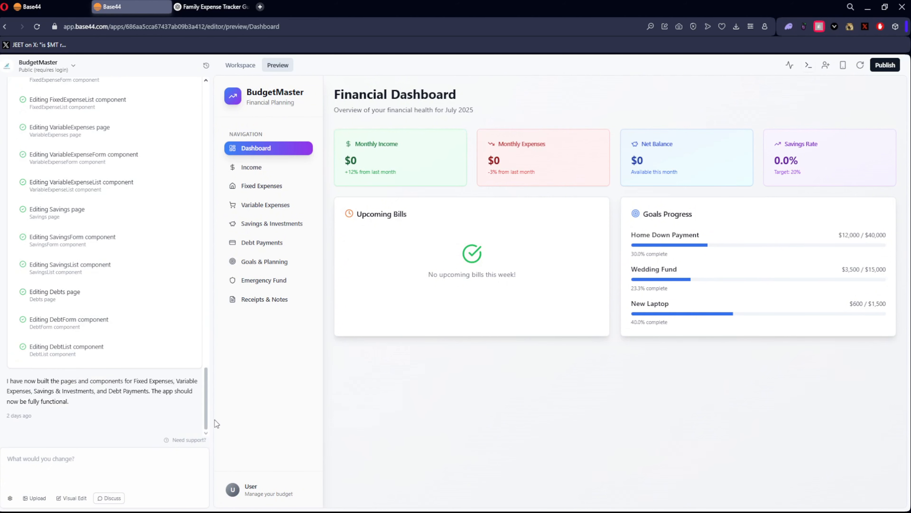
{"action": "left_click", "coordinate": [60, 5]}
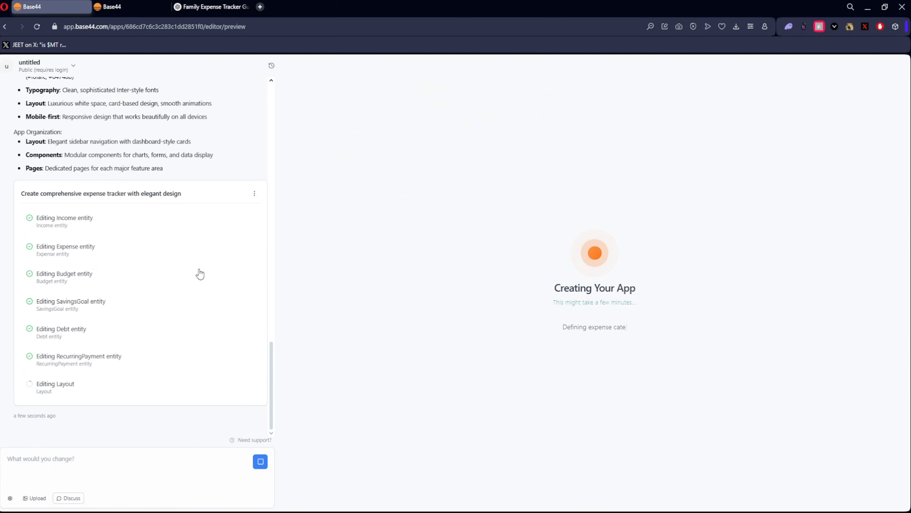
{"action": "scroll", "coordinate": [270, 349], "scroll_direction": "up", "scroll_amount": 5}
{"action": "left_click_drag", "start_coordinate": [268, 345], "coordinate": [259, 424]}
- Return to BudgetMaster and examine its original prompt and the Income, Fixed Expenses, Variable Expenses and Savings & Investments pages
{"action": "left_click", "coordinate": [109, 6]}
{"action": "scroll", "coordinate": [173, 243], "scroll_direction": "up", "scroll_amount": 15}
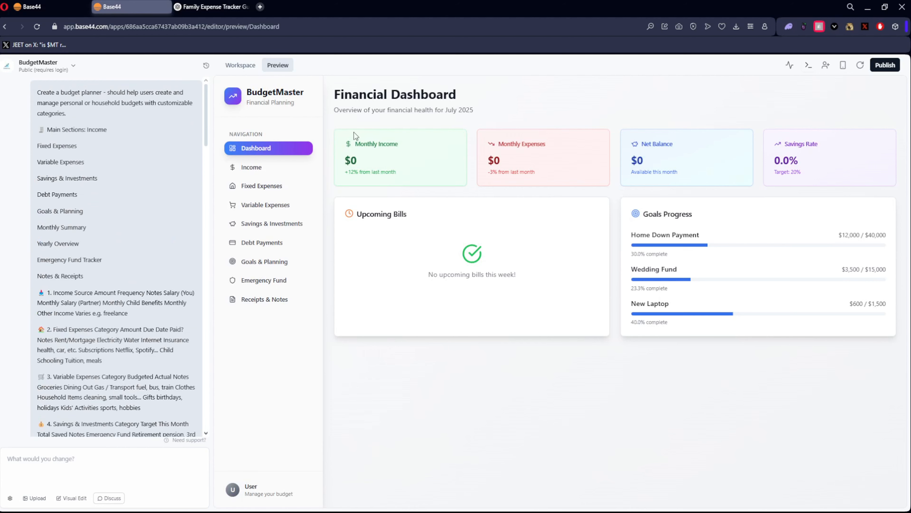
{"action": "left_click", "coordinate": [295, 168]}
{"action": "left_click", "coordinate": [287, 186]}
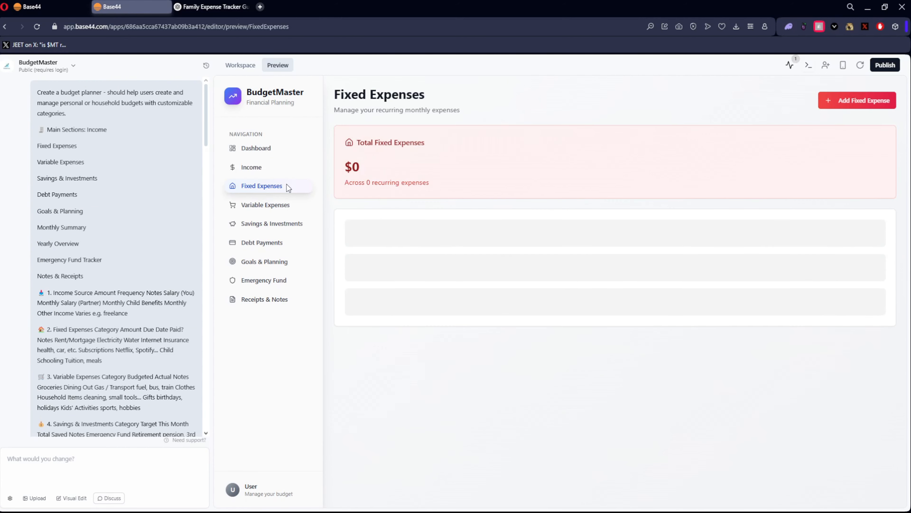
{"action": "left_click", "coordinate": [287, 210]}
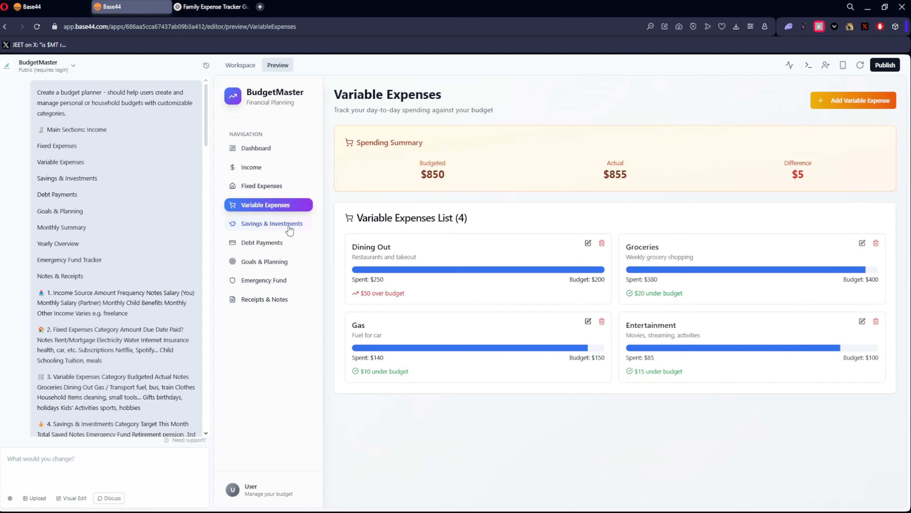
{"action": "left_click", "coordinate": [289, 229]}
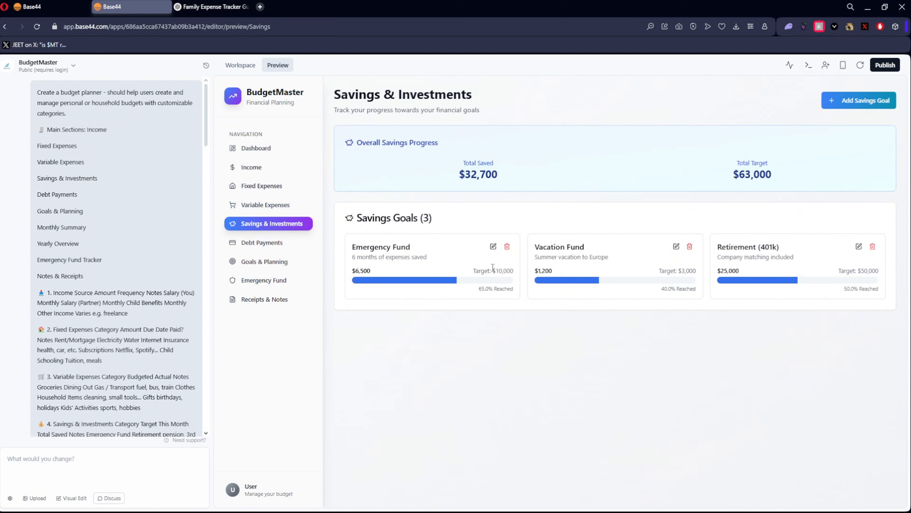
- Inspect the edit form of the Emergency Fund savings goal, then go back to the Variable Expenses page
{"action": "left_click", "coordinate": [493, 246]}
{"action": "scroll", "coordinate": [503, 348], "scroll_direction": "down", "scroll_amount": 1}
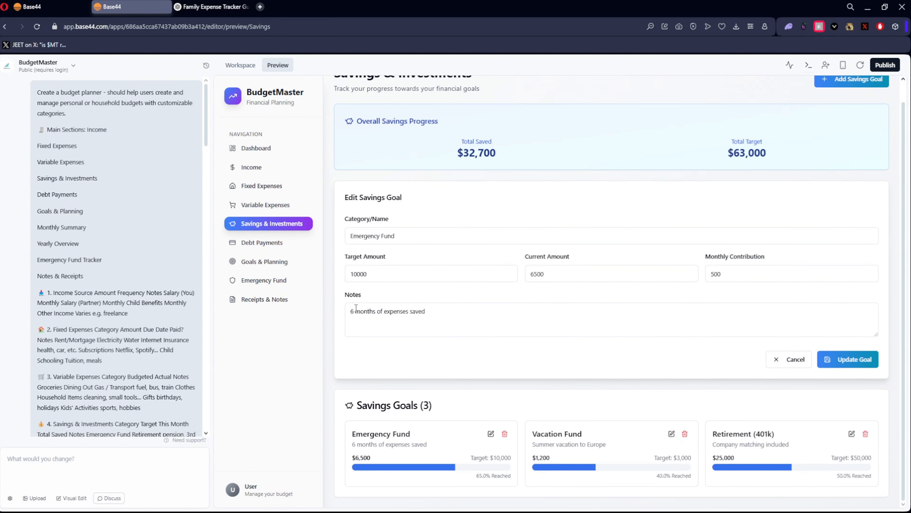
{"action": "left_click", "coordinate": [264, 205]}
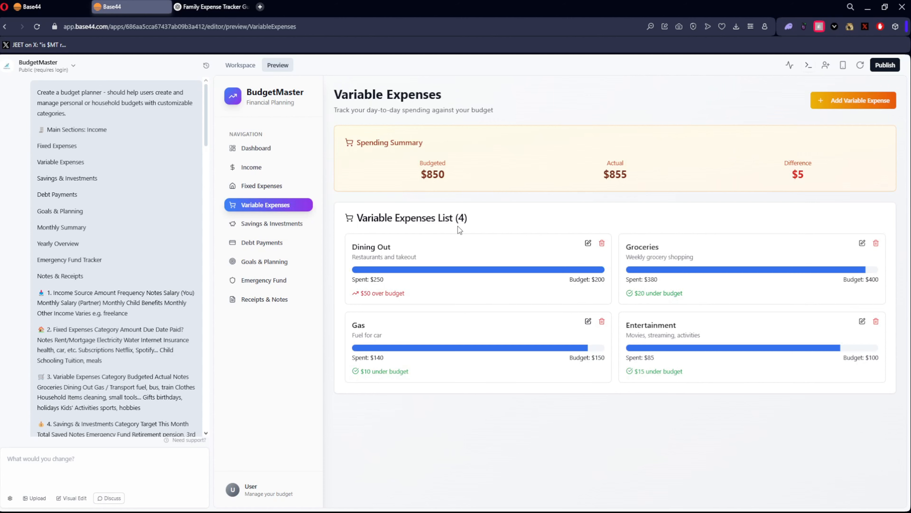
- Leave BudgetMaster for the Base44 home page and open the Flowstate app from the recent apps
{"action": "left_click", "coordinate": [73, 65]}
{"action": "left_click", "coordinate": [36, 85]}
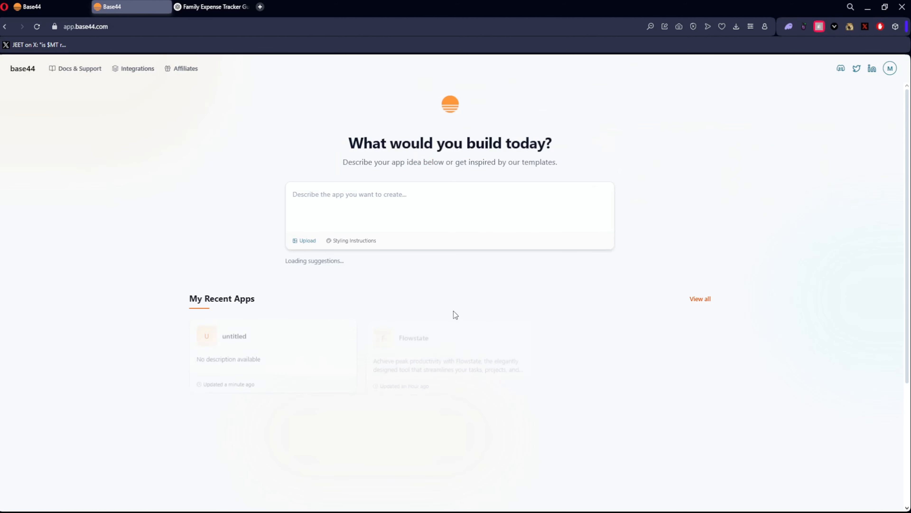
{"action": "scroll", "coordinate": [115, 287], "scroll_direction": "down", "scroll_amount": 3}
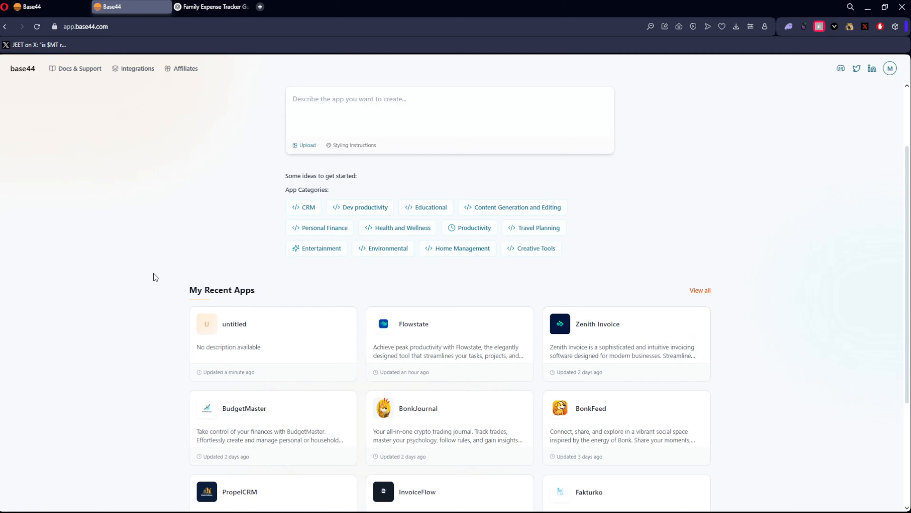
{"action": "scroll", "coordinate": [154, 274], "scroll_direction": "down", "scroll_amount": 3}
{"action": "left_click", "coordinate": [285, 282]}
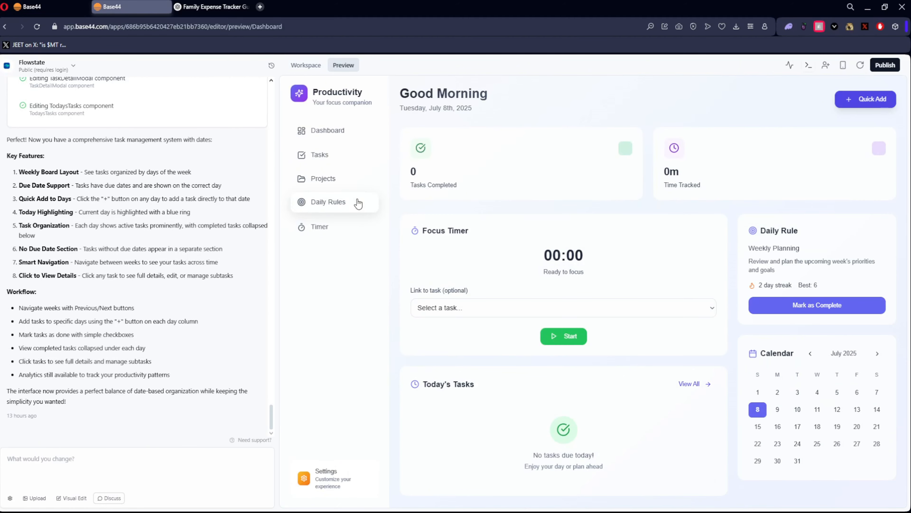
- Examine Flowstate's Tasks Board, including the new task form for Tuesday, Jul 8, and the next and previous weeks
{"action": "left_click", "coordinate": [344, 159]}
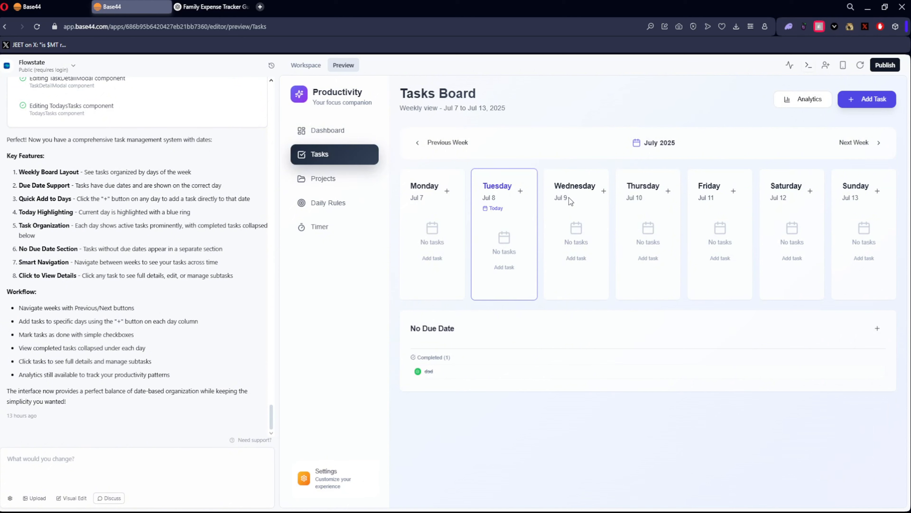
{"action": "left_click", "coordinate": [520, 191]}
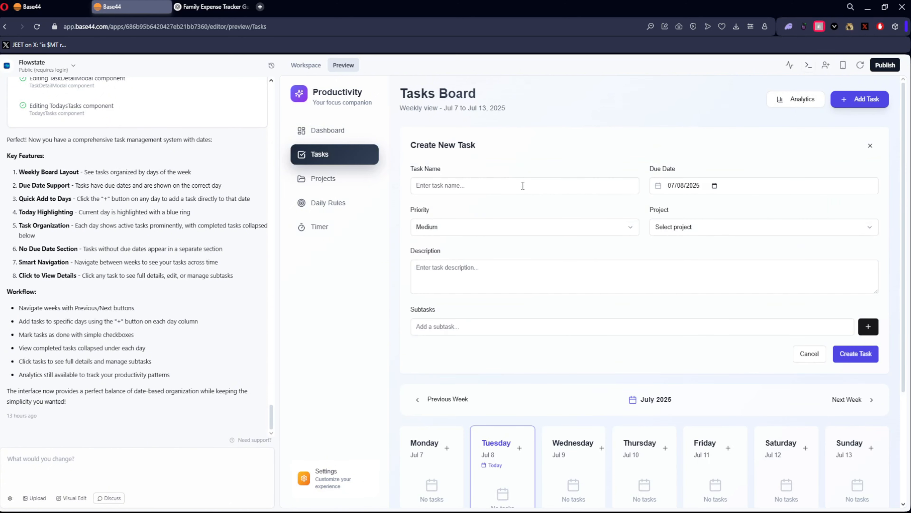
{"action": "left_click", "coordinate": [870, 145]}
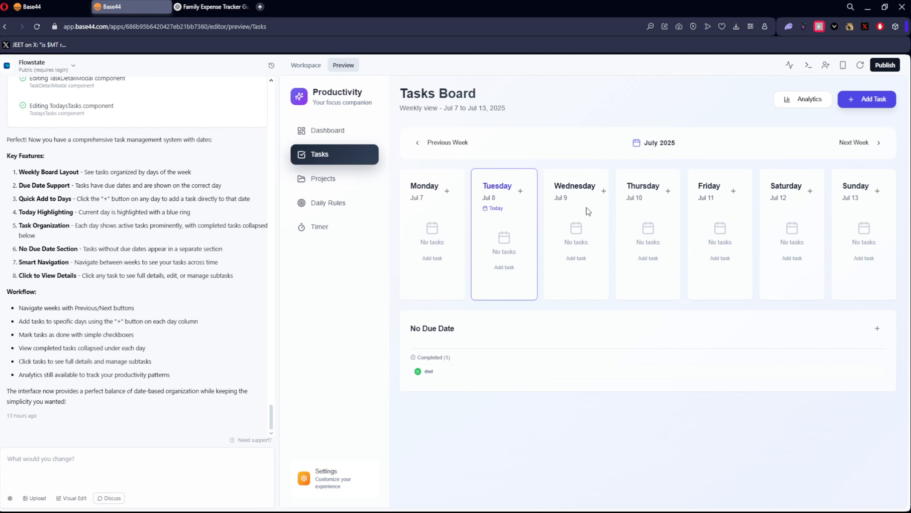
{"action": "left_click", "coordinate": [857, 144]}
{"action": "left_click", "coordinate": [442, 142]}
- View Flowstate's Projects page and the Daily Rules page with its compliance analytics
{"action": "left_click", "coordinate": [328, 178]}
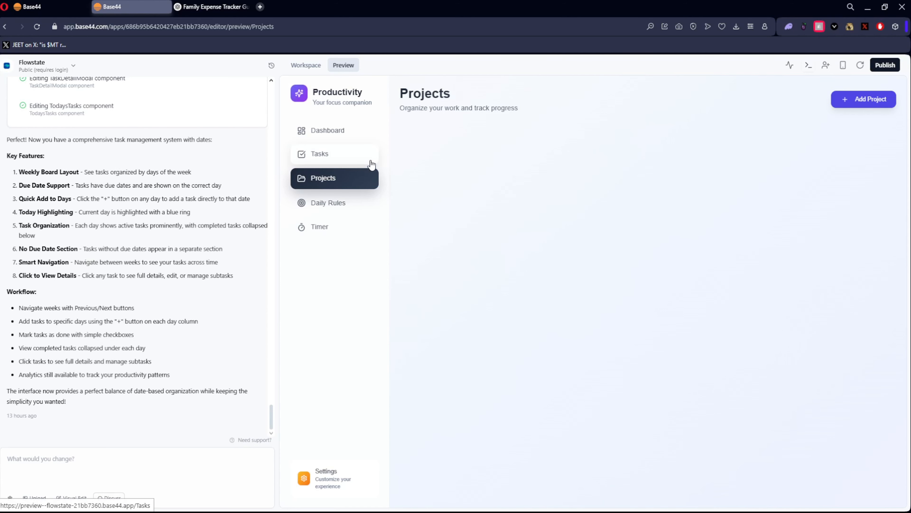
{"action": "left_click", "coordinate": [352, 201]}
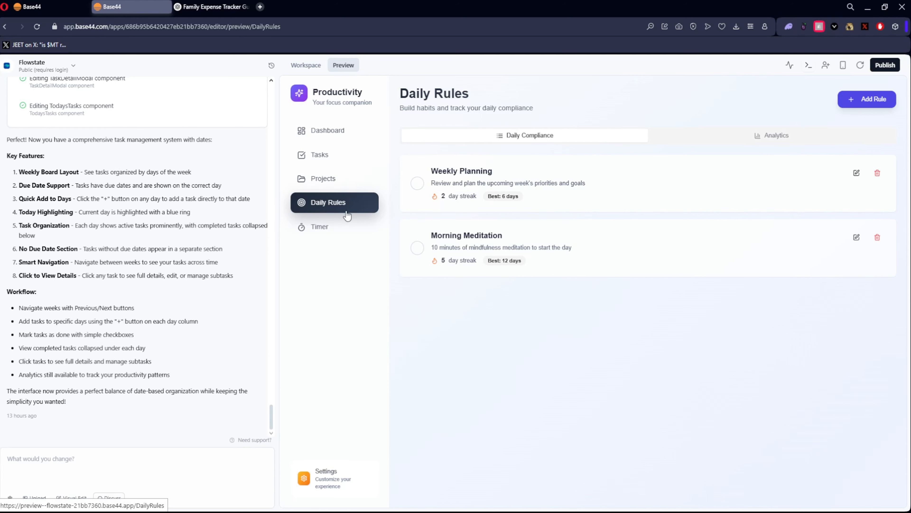
{"action": "left_click", "coordinate": [729, 136]}
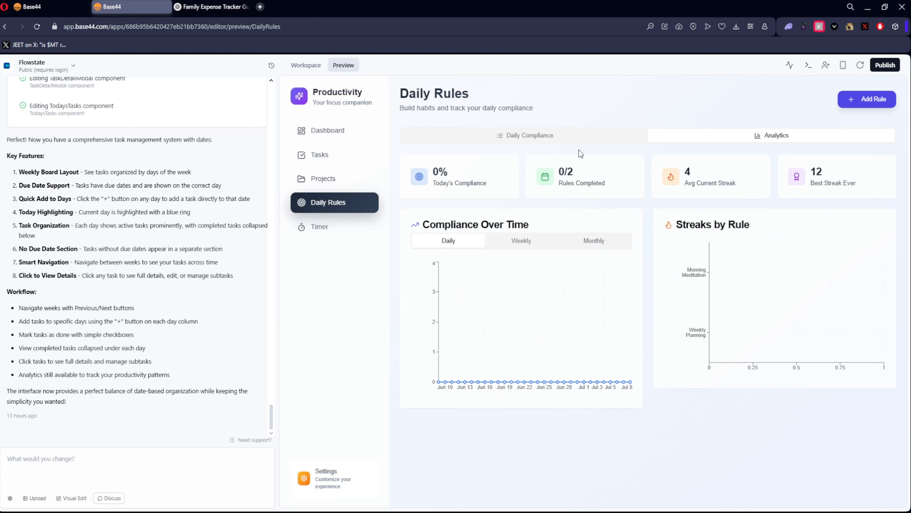
- Compare Flowstate's Tasks Board and Dashboard pages, ending on the Tasks Board
{"action": "left_click", "coordinate": [321, 154]}
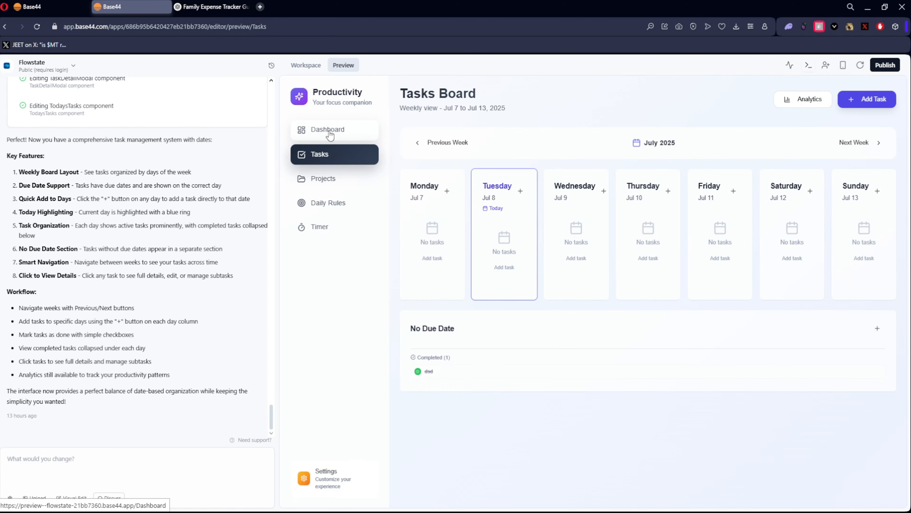
{"action": "left_click", "coordinate": [330, 133]}
{"action": "left_click", "coordinate": [320, 154]}
{"action": "left_click", "coordinate": [330, 131]}
{"action": "left_click", "coordinate": [329, 158]}
- Switch to the untitled expense tracker and review its planned features and build log
{"action": "left_click", "coordinate": [53, 5]}
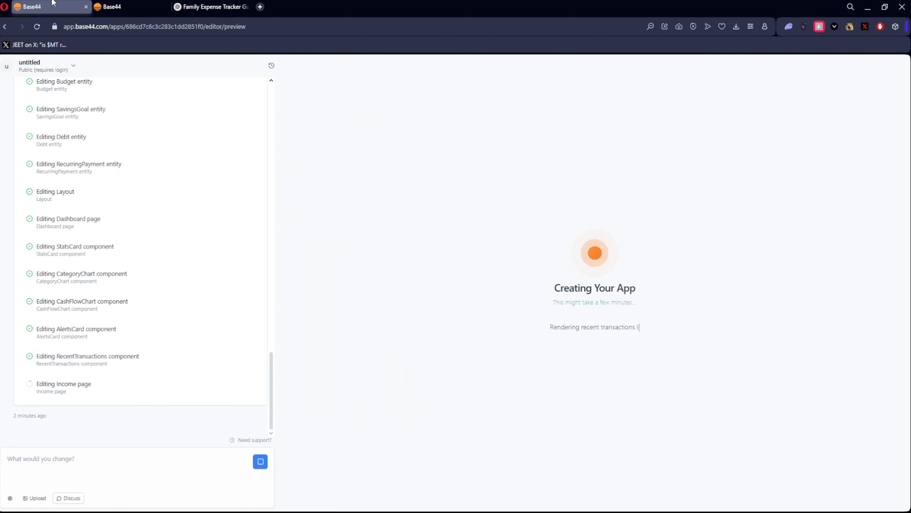
{"action": "scroll", "coordinate": [223, 252], "scroll_direction": "up", "scroll_amount": 1}
{"action": "scroll", "coordinate": [201, 252], "scroll_direction": "up", "scroll_amount": 10}
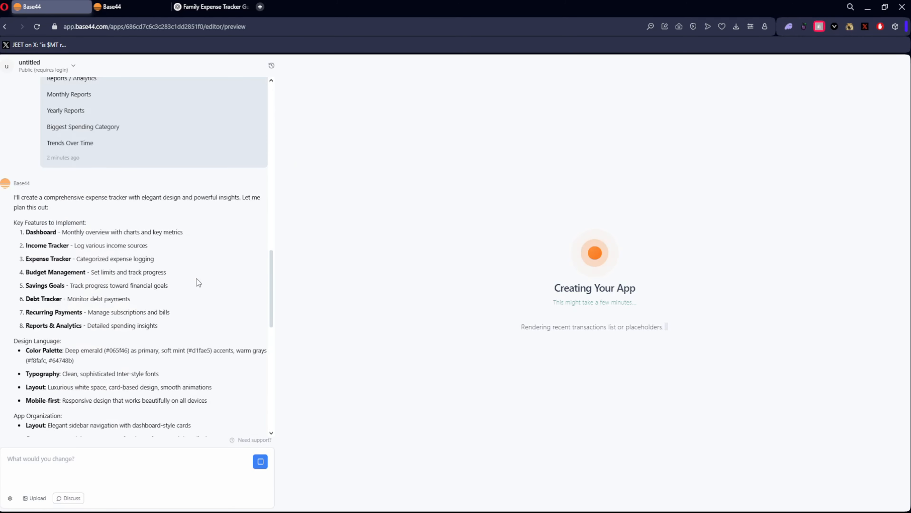
{"action": "scroll", "coordinate": [199, 283], "scroll_direction": "down", "scroll_amount": 10}
- Glance at Flowstate again, then return to the generated expense tracker and review its build summary and Dashboard
{"action": "left_click", "coordinate": [110, 7]}
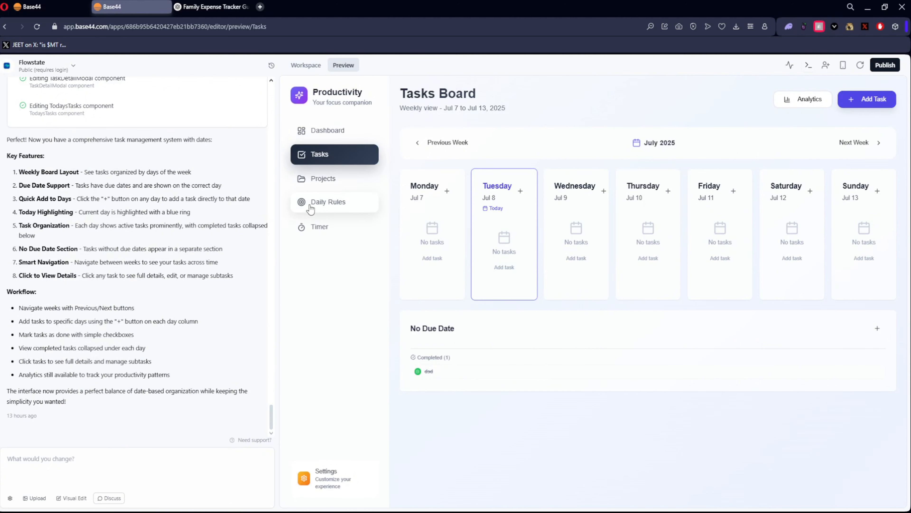
{"action": "key", "text": "ctrl+shift+Tab"}
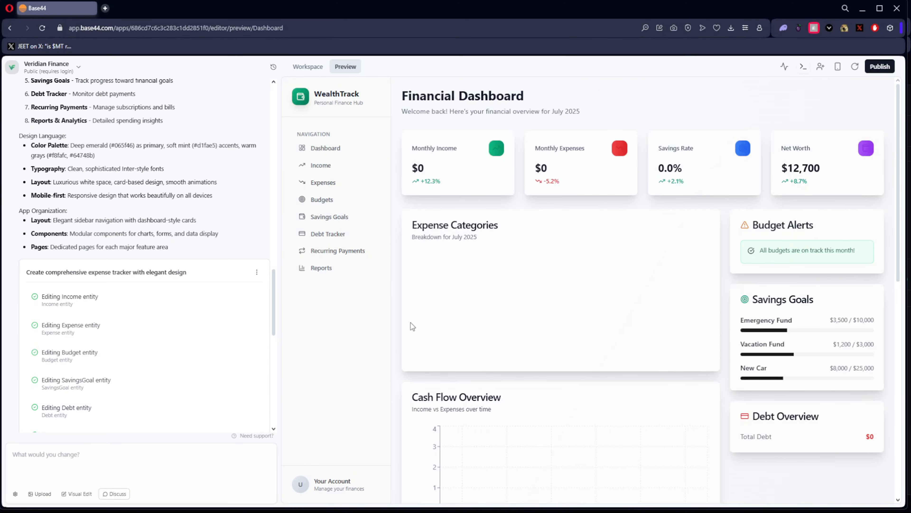
{"action": "left_click_drag", "start_coordinate": [273, 284], "coordinate": [285, 381]}
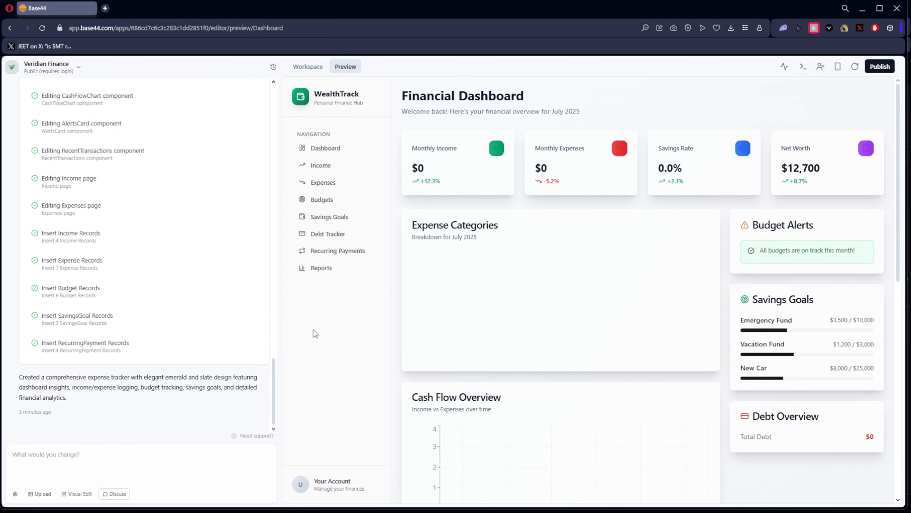
{"action": "left_click", "coordinate": [350, 152]}
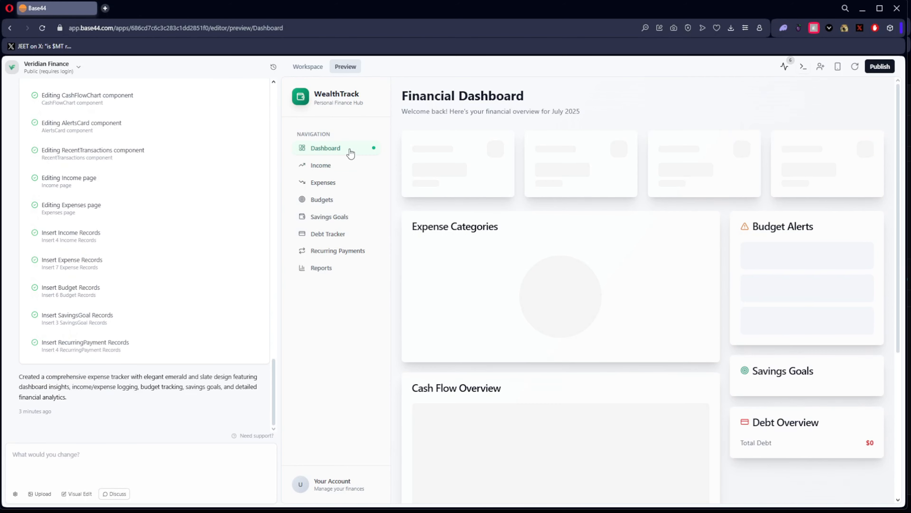
- Examine the Income page and its new income form, including the Source and Received By choices
{"action": "left_click", "coordinate": [345, 166]}
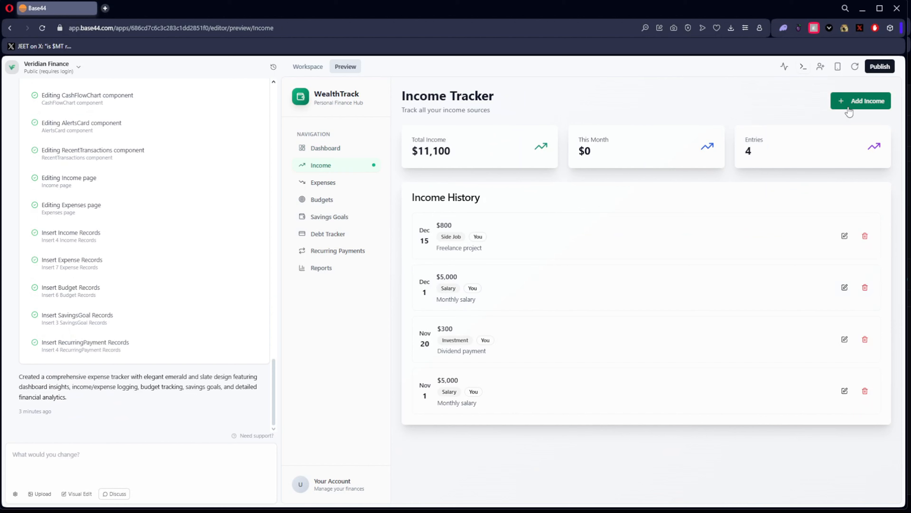
{"action": "left_click", "coordinate": [856, 104]}
{"action": "left_click", "coordinate": [437, 265]}
{"action": "left_click", "coordinate": [438, 265]}
{"action": "left_click", "coordinate": [715, 269]}
{"action": "left_click", "coordinate": [716, 270]}
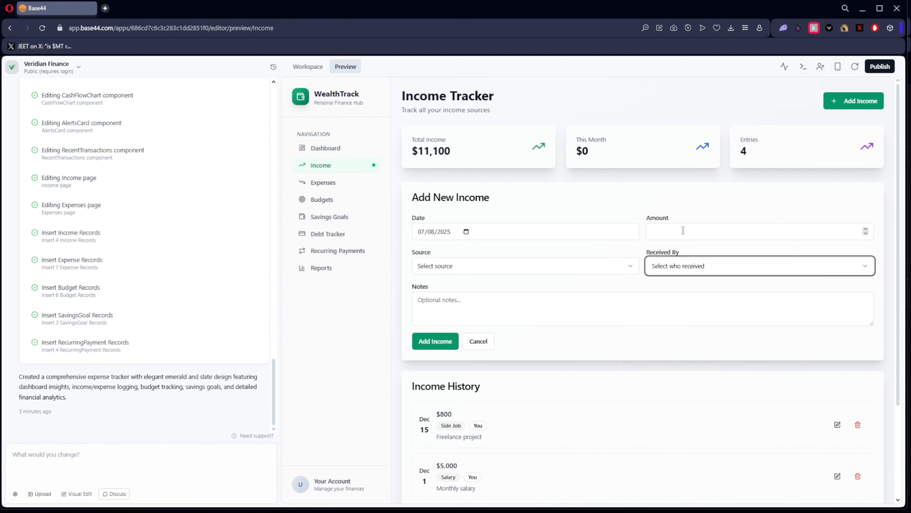
- Open the Expenses page and look through the expense history
{"action": "left_click", "coordinate": [323, 183]}
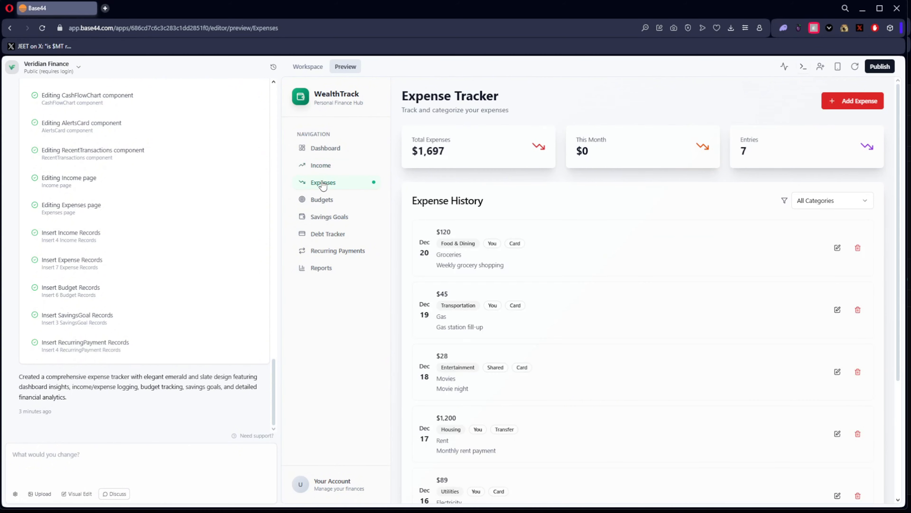
{"action": "scroll", "coordinate": [594, 283], "scroll_direction": "down", "scroll_amount": 3}
{"action": "scroll", "coordinate": [610, 273], "scroll_direction": "up", "scroll_amount": 3}
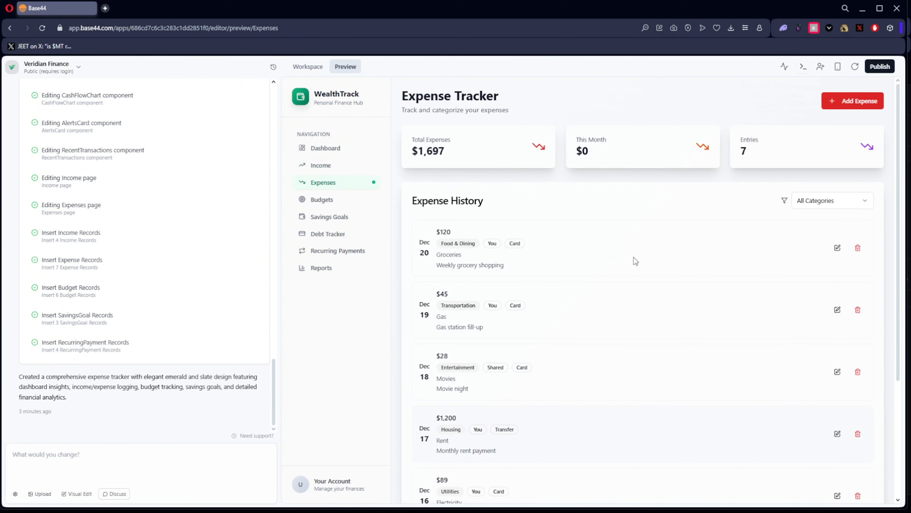
- Start a new expense entry, examine the category choices and set the category to Housing
{"action": "left_click", "coordinate": [854, 108]}
{"action": "left_click", "coordinate": [478, 273]}
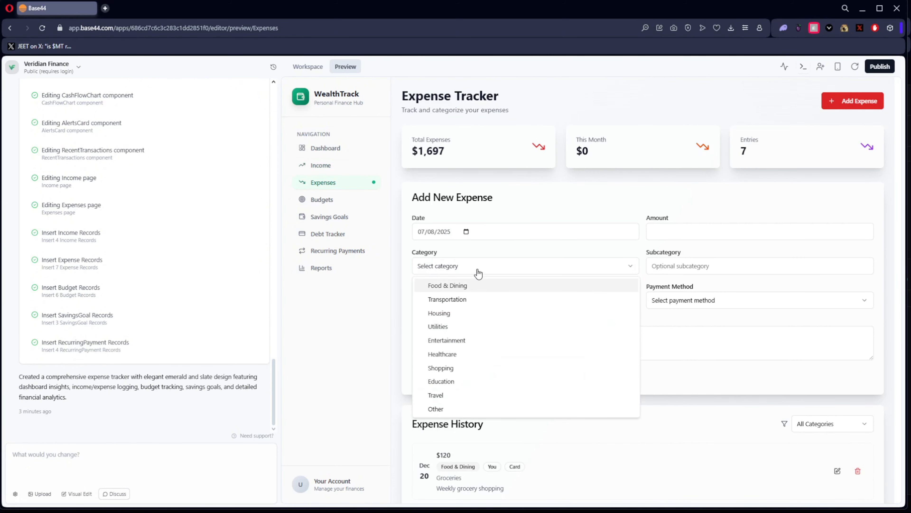
{"action": "left_click", "coordinate": [478, 313]}
{"action": "key", "text": "Tab"}
{"action": "left_click", "coordinate": [488, 273]}
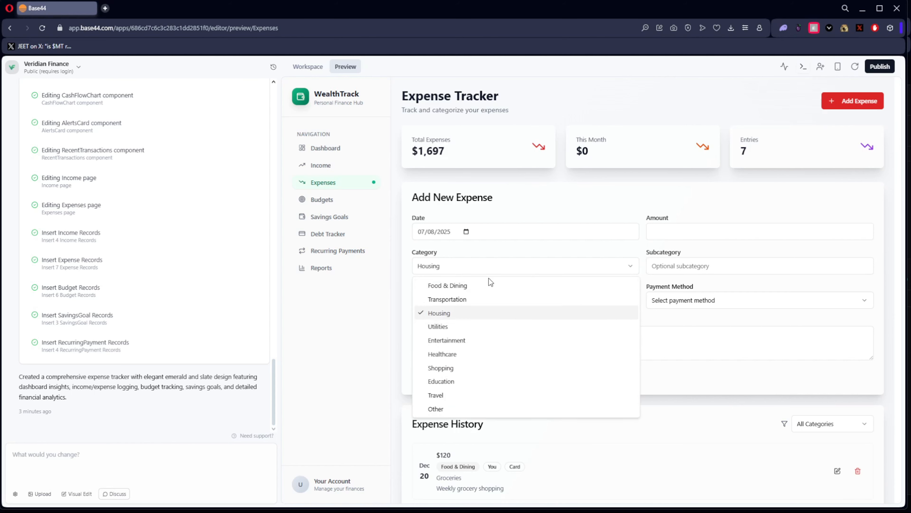
{"action": "left_click", "coordinate": [453, 313]}
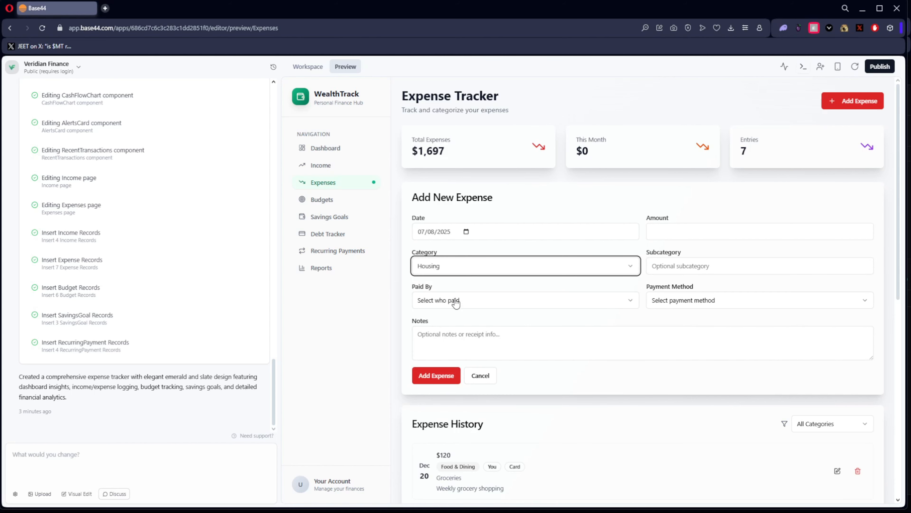
- Check whether the Budgets page works, then return to the app's Dashboard
{"action": "left_click", "coordinate": [343, 203]}
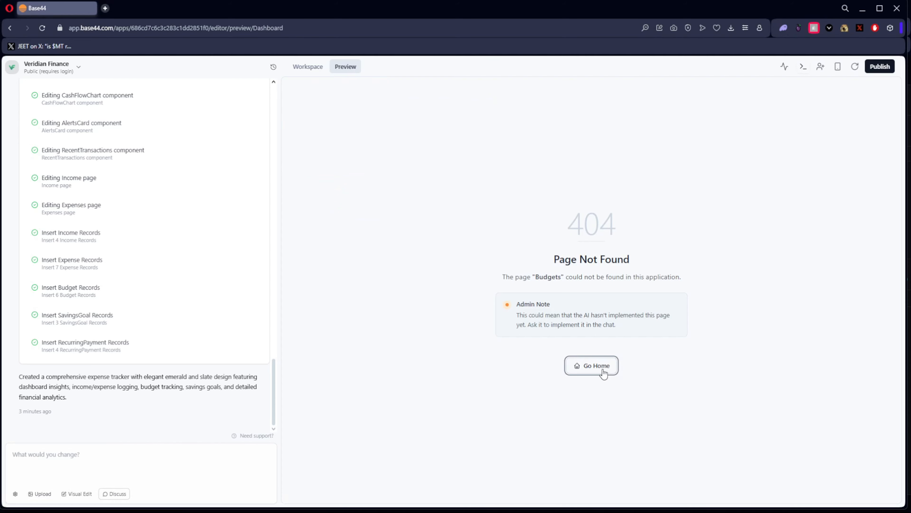
{"action": "left_click", "coordinate": [345, 69]}
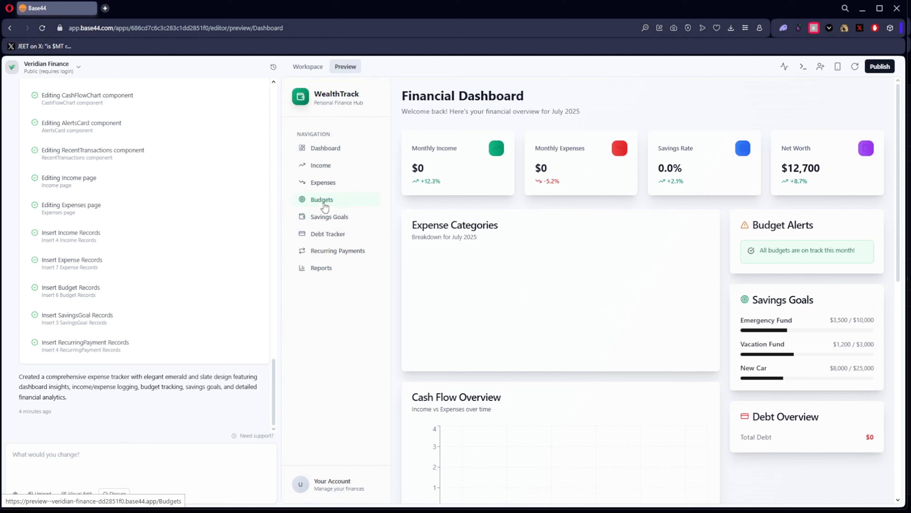
- Send the chat request "add there budgets and saving goals and also debt tracker and recurring payments and reports"
{"action": "left_click", "coordinate": [68, 450]}
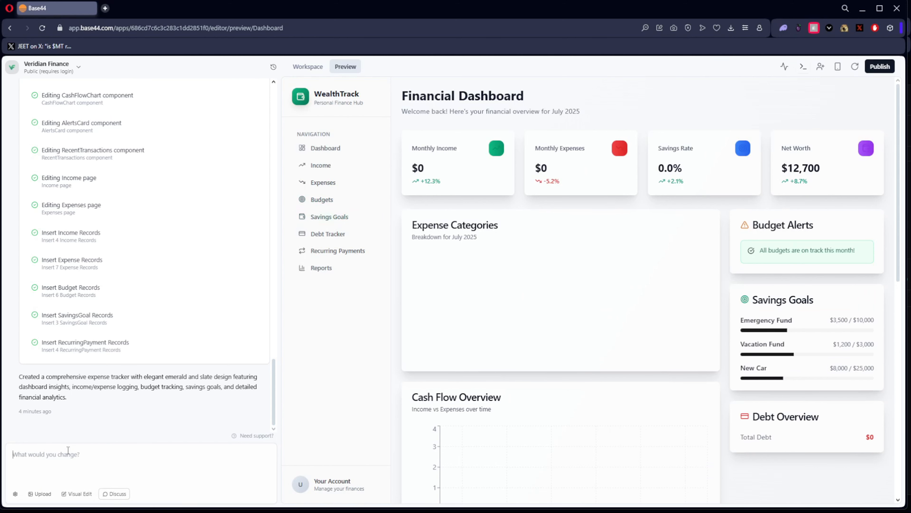
{"action": "type", "text": "add there budgets and saving"}
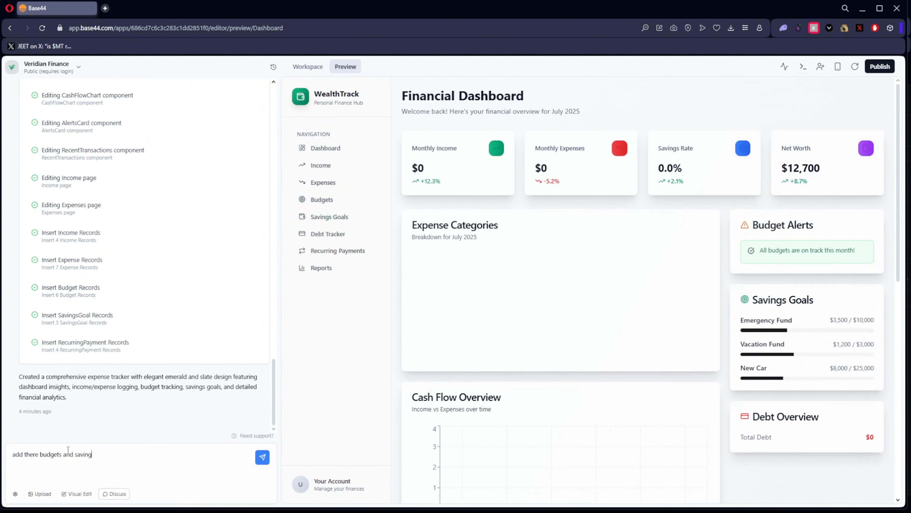
{"action": "type", "text": "also debt tracker and recurring payments anre"}
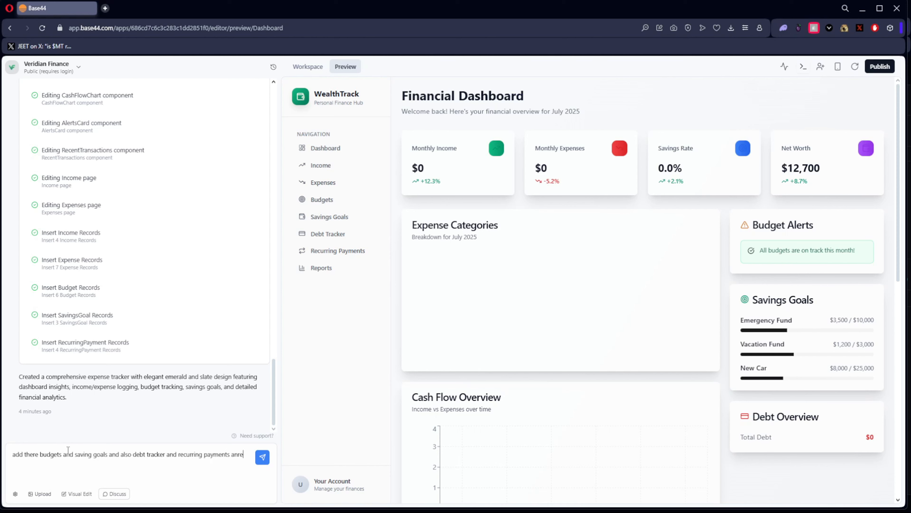
{"action": "type", "text": " rports"}
{"action": "key", "text": "Return"}
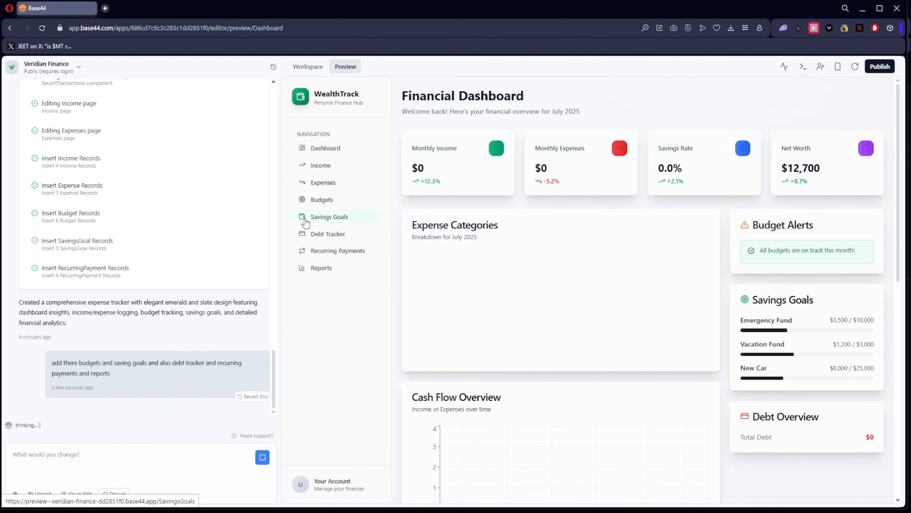
- Inspect the edit form of the Dec 15 freelance income entry, then return to the Dashboard
{"action": "left_click", "coordinate": [331, 165]}
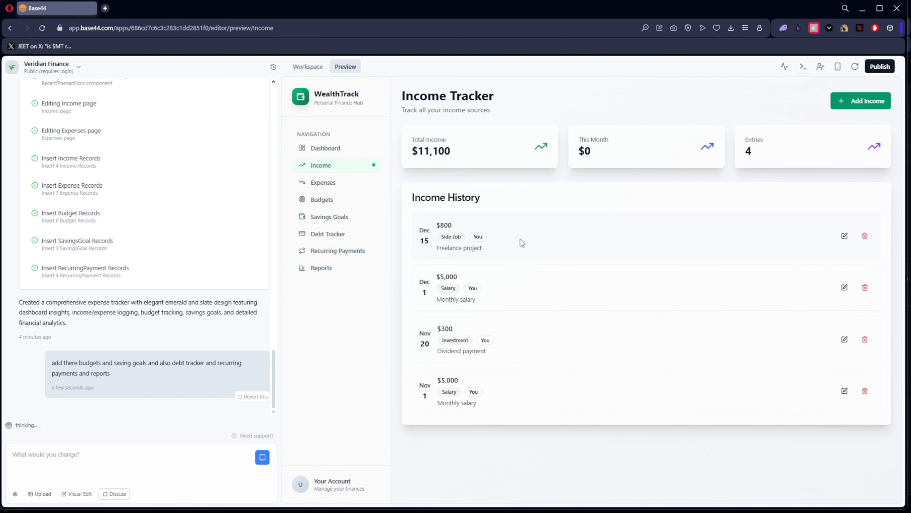
{"action": "left_click", "coordinate": [844, 236]}
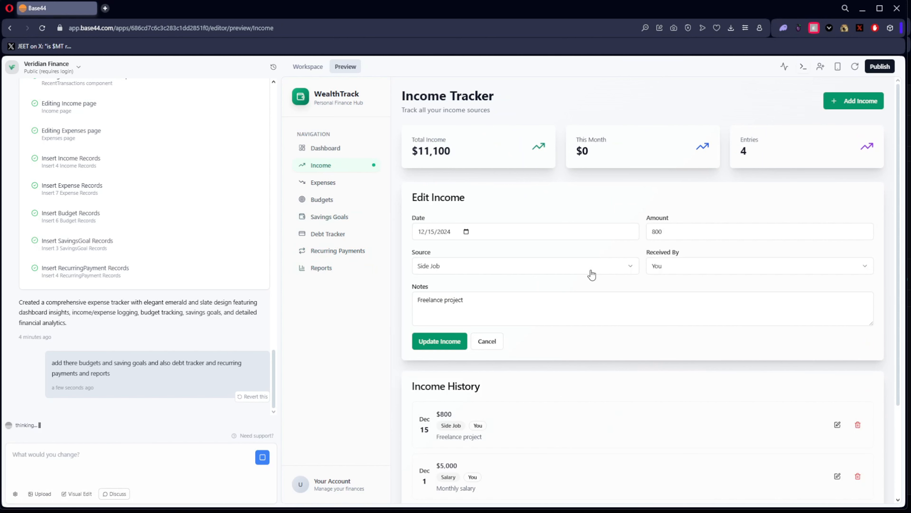
{"action": "left_click", "coordinate": [366, 150]}
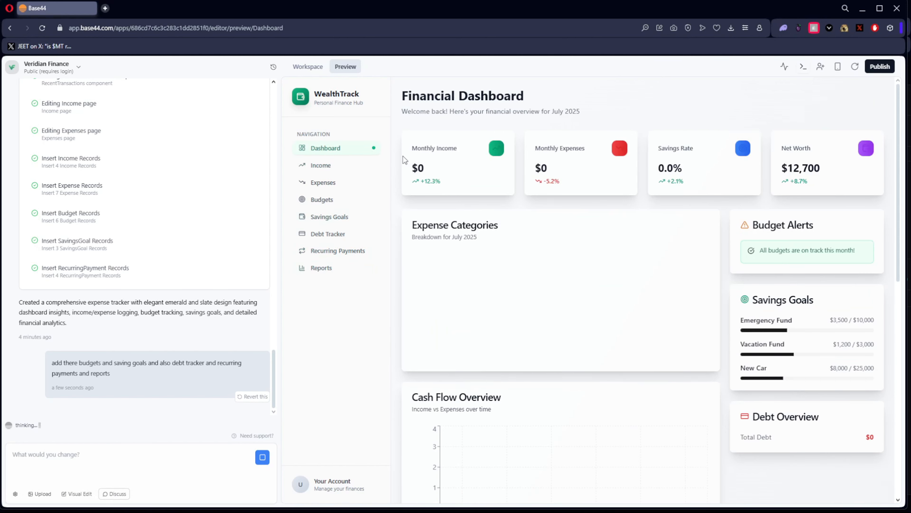